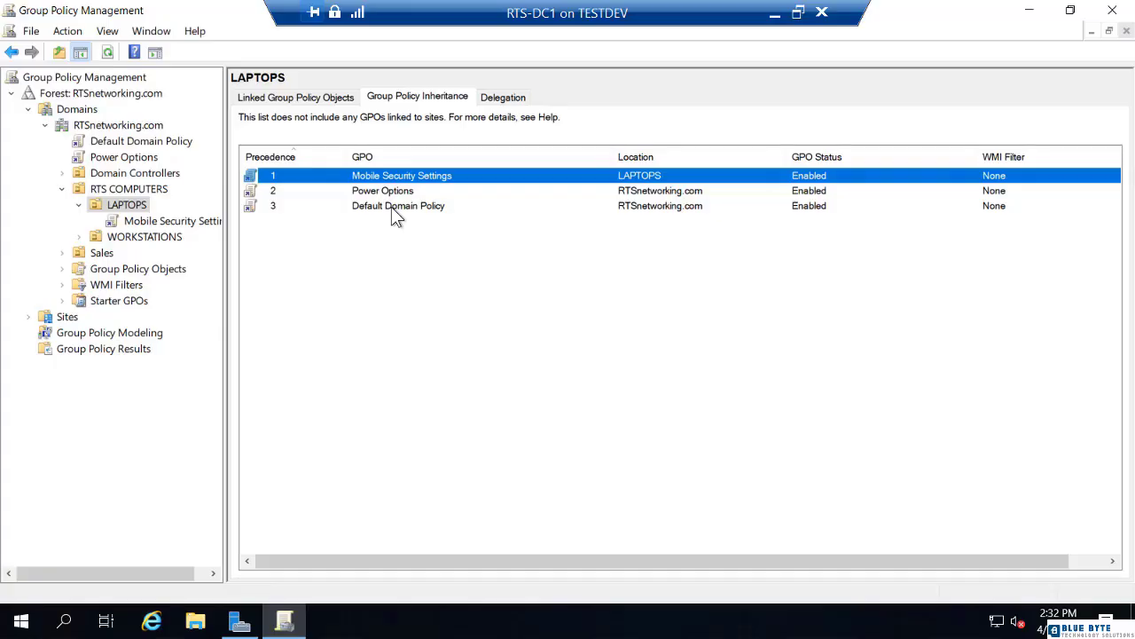
Step: Block policy inheritance on the LAPTOPS OU and turn the block back off
right_click(140, 210)
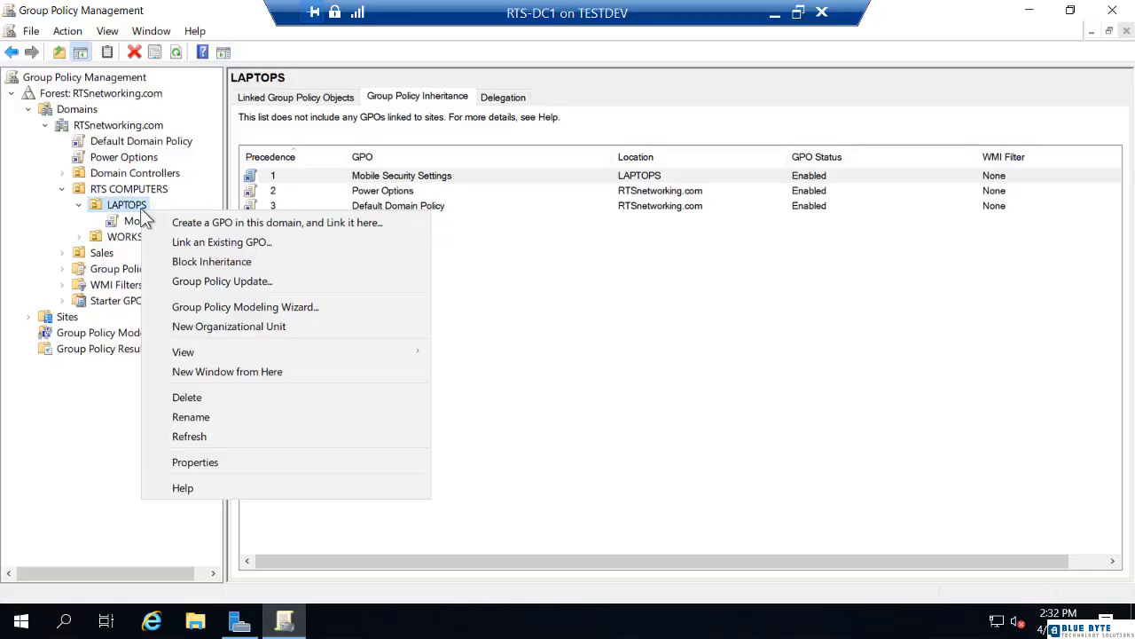
click(169, 262)
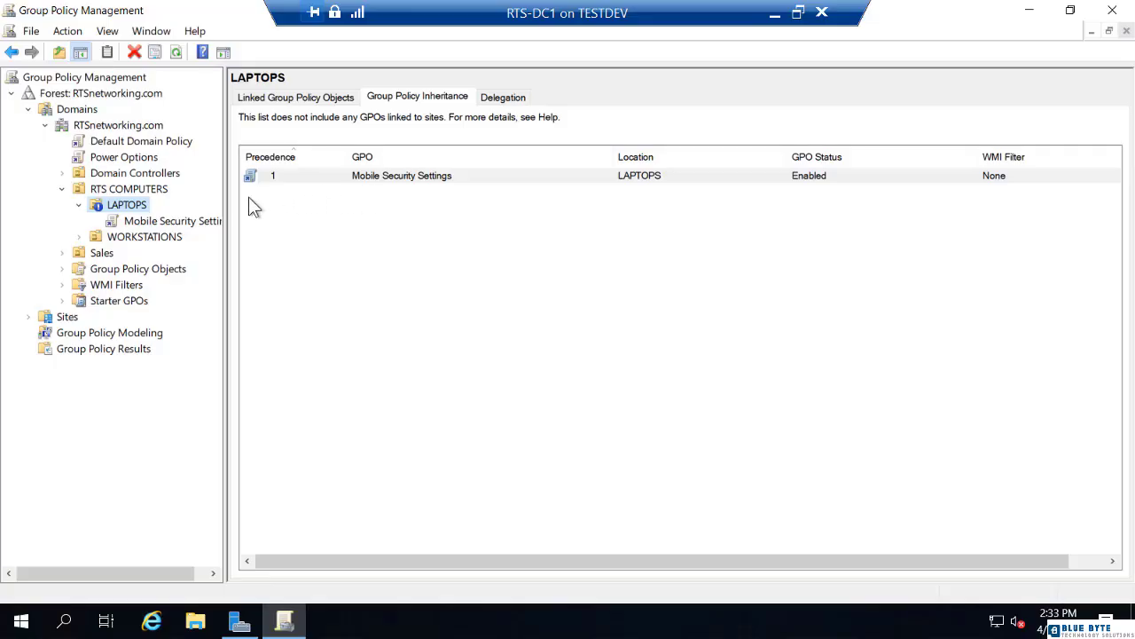
right_click(144, 208)
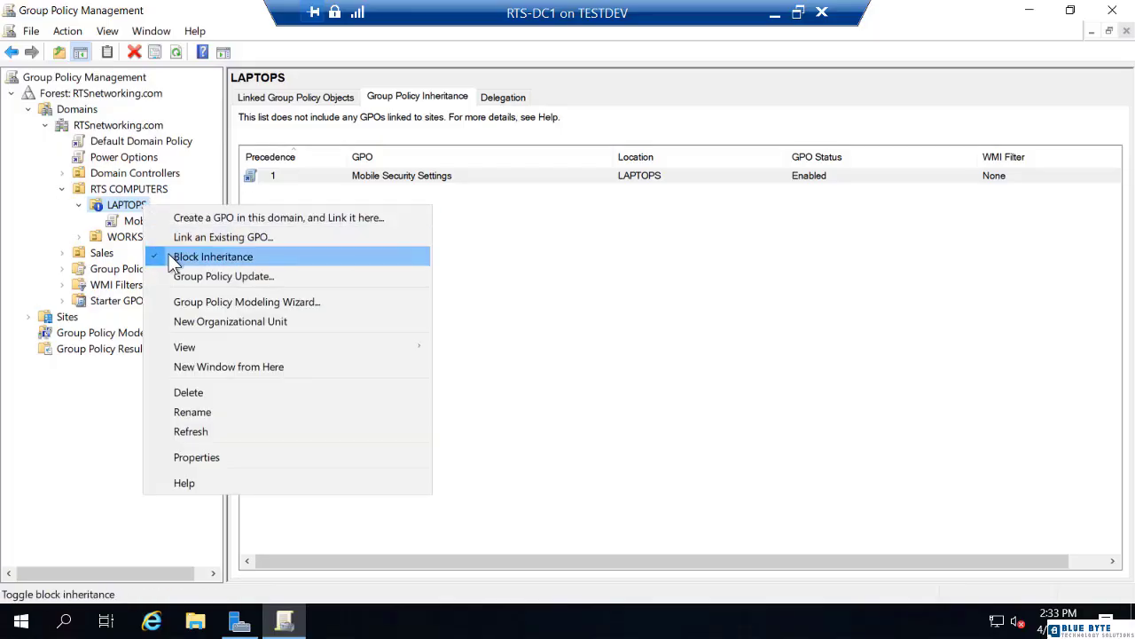
click(168, 257)
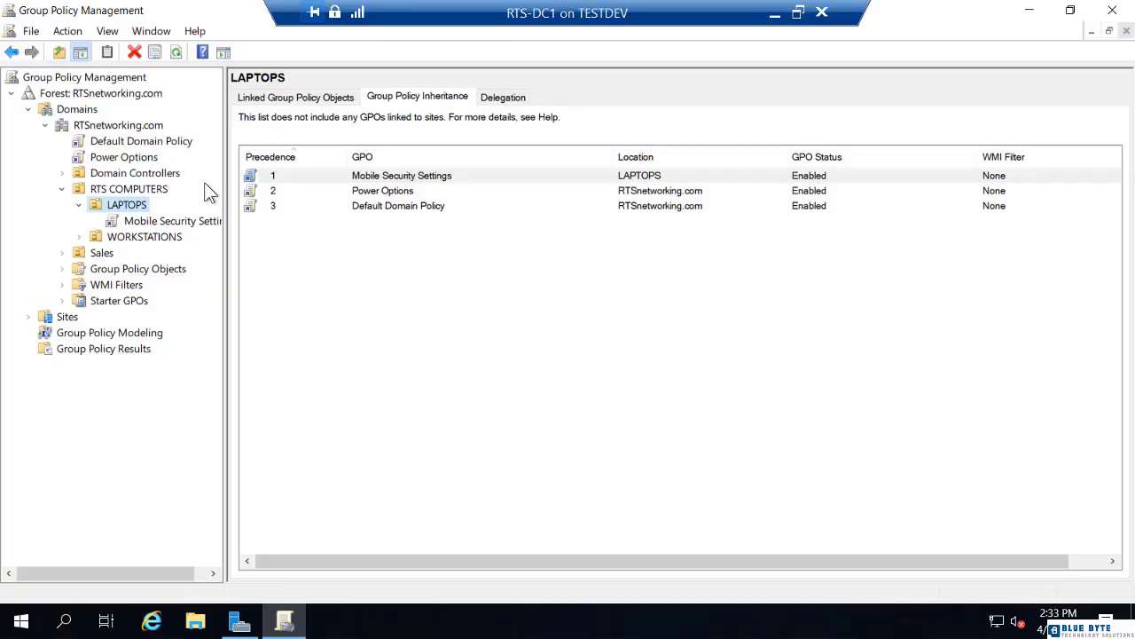
Step: Enforce the Power Options GPO link at the domain level and refresh the LAPTOPS inheritance list
right_click(147, 163)
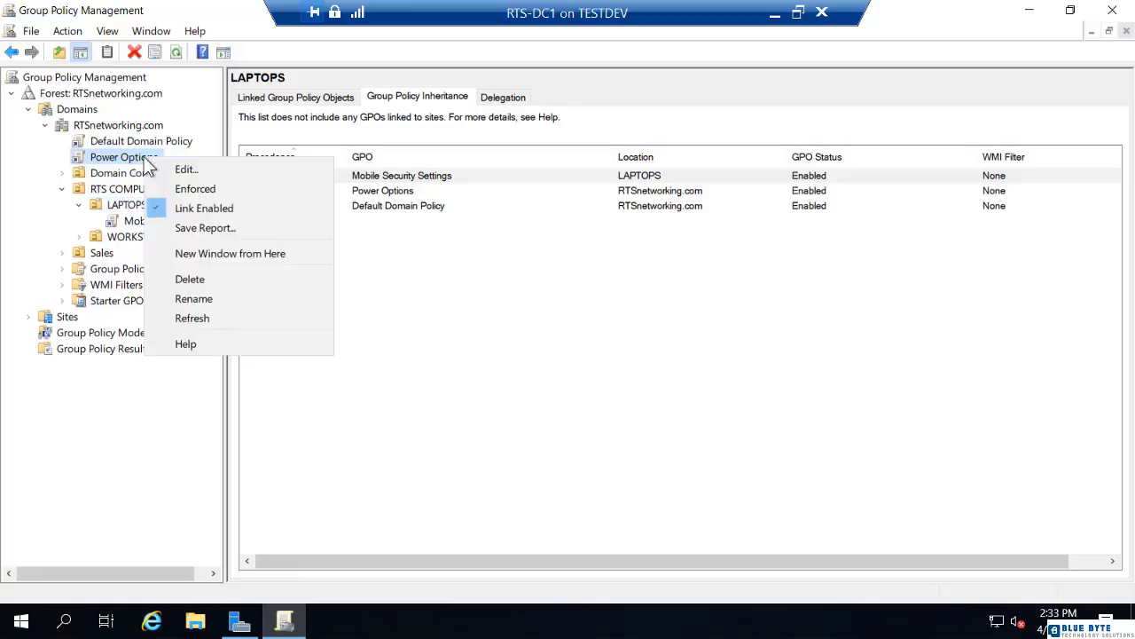
click(187, 188)
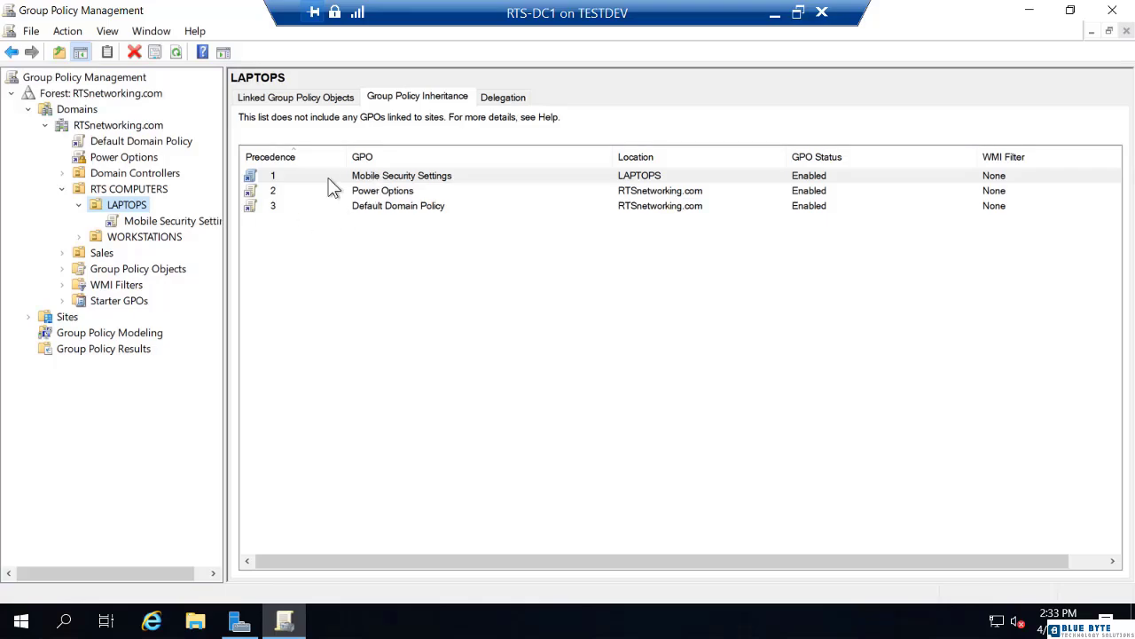
click(177, 55)
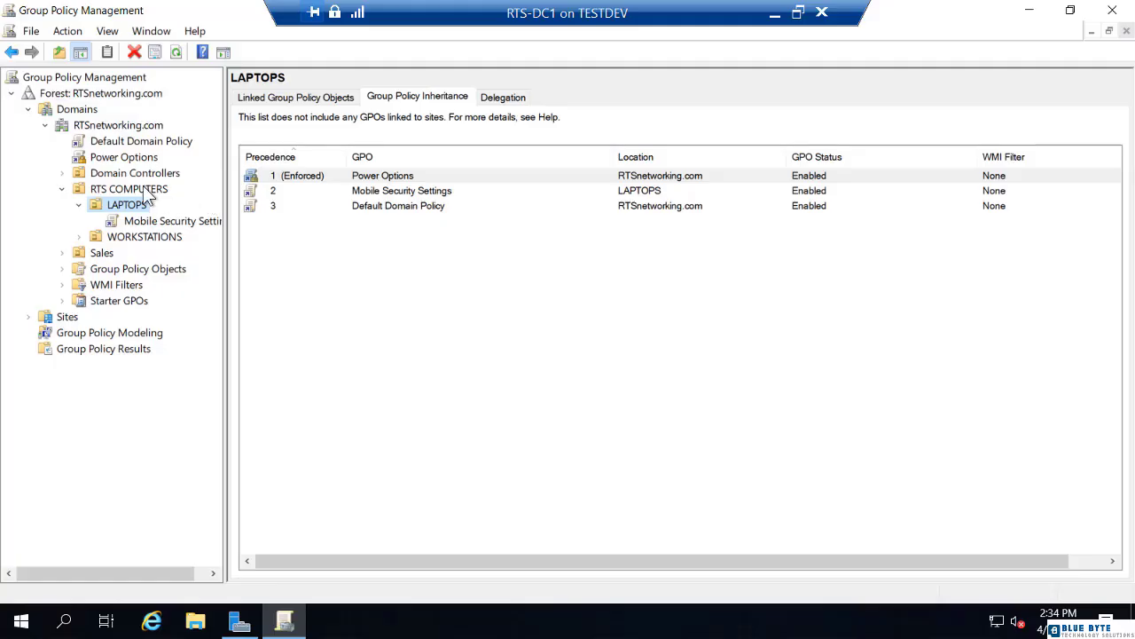
Step: Remove the enforcement from the domain-level Power Options link and refresh the inheritance list
right_click(100, 159)
click(129, 191)
click(177, 55)
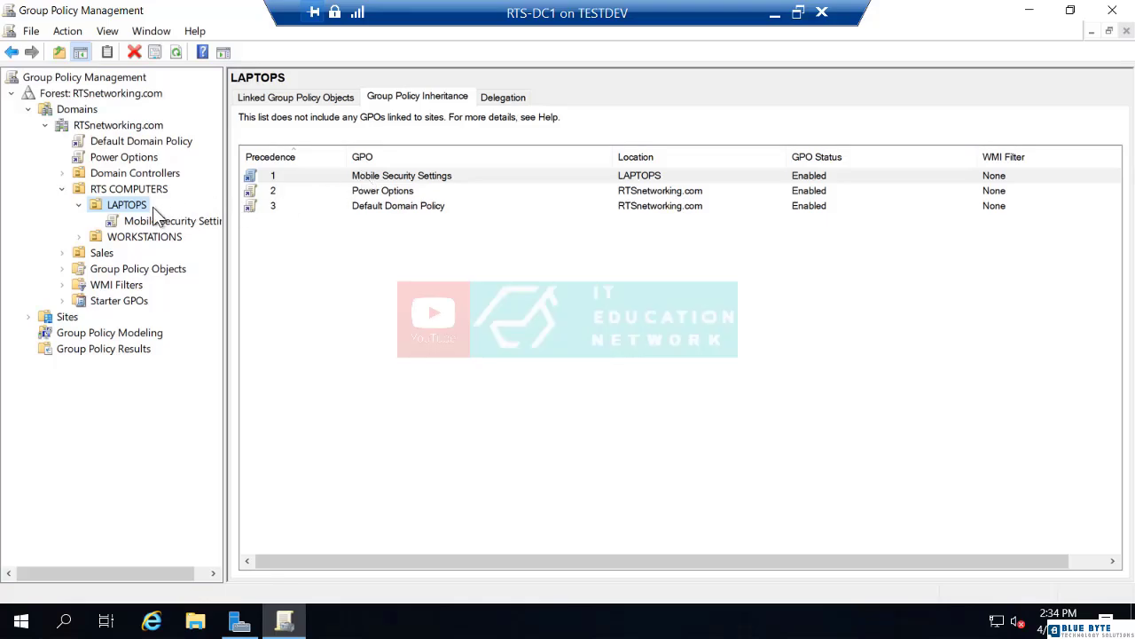
Step: Block inheritance on the LAPTOPS OU while enforcing the domain's Power Options link, and refresh the inheritance list
right_click(137, 209)
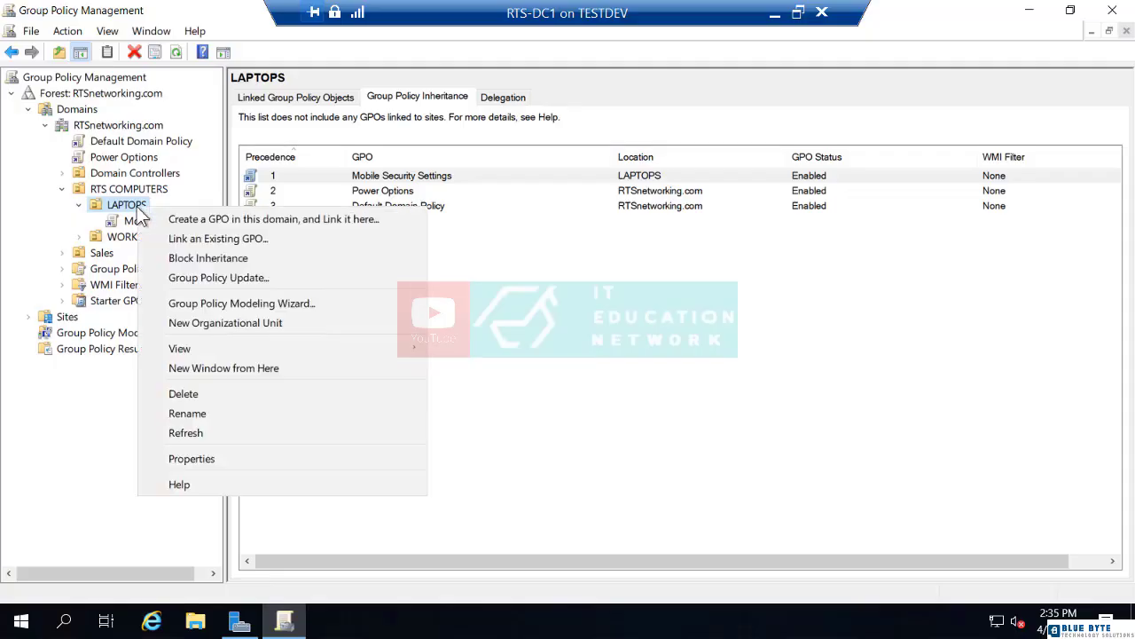
click(169, 258)
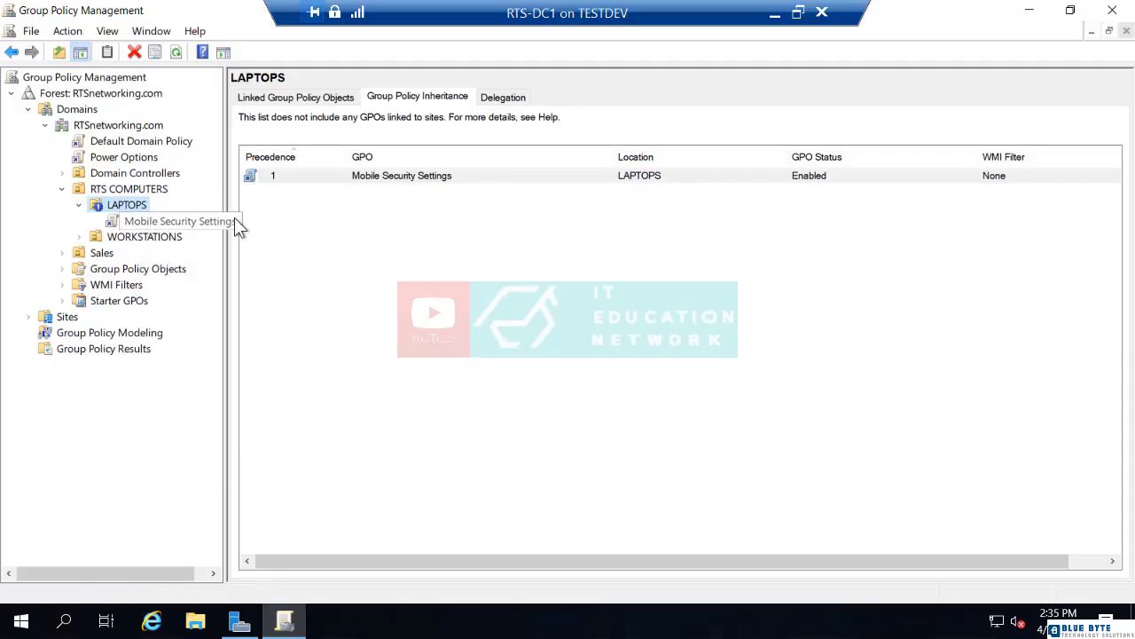
right_click(152, 159)
click(180, 195)
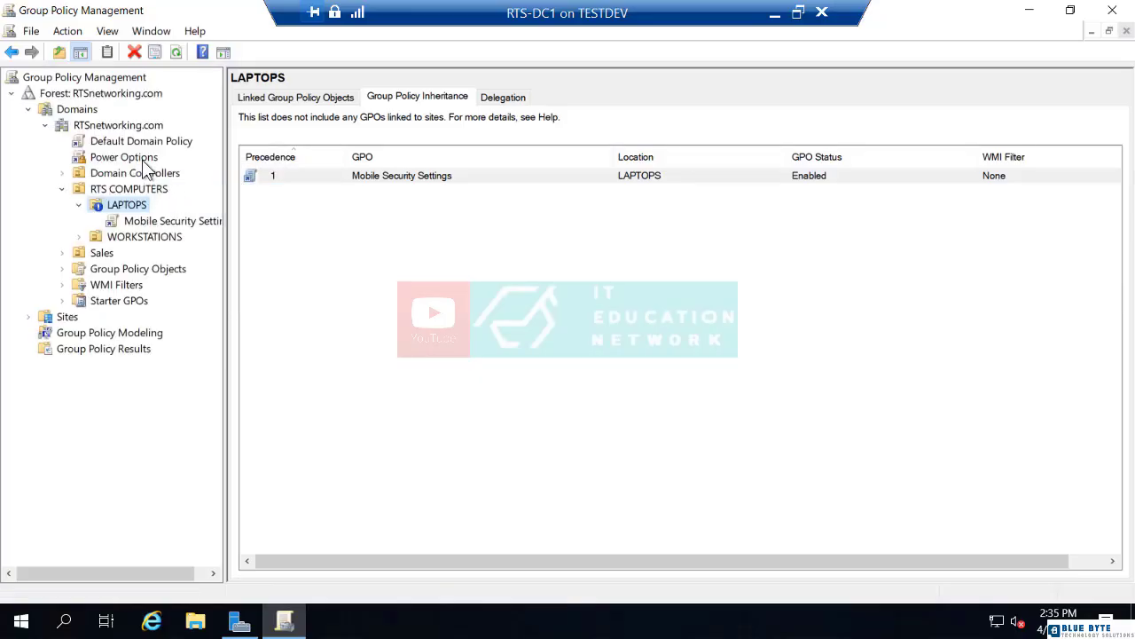
click(177, 53)
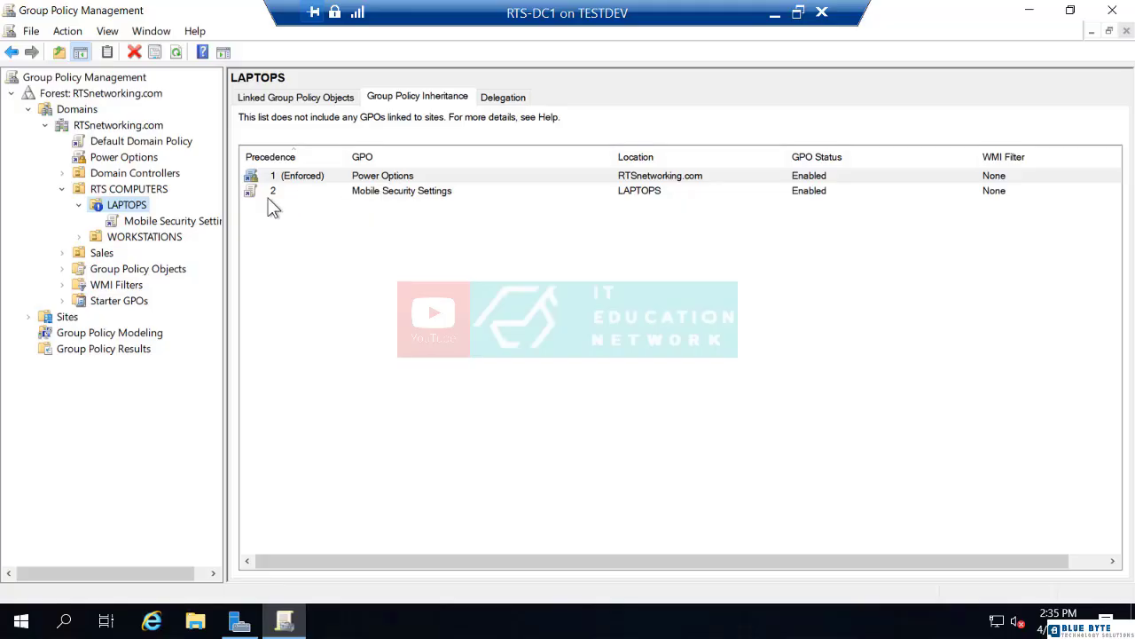
Step: Turn off both the LAPTOPS inheritance block and the Power Options enforcement, refreshing the inheritance list
right_click(126, 206)
click(168, 257)
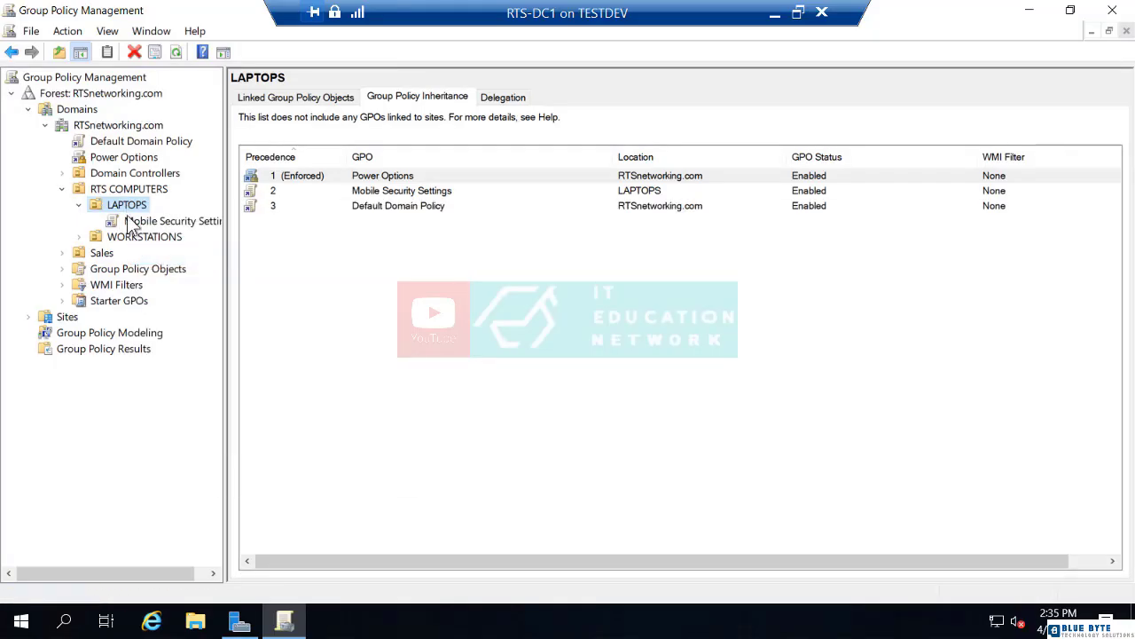
right_click(108, 157)
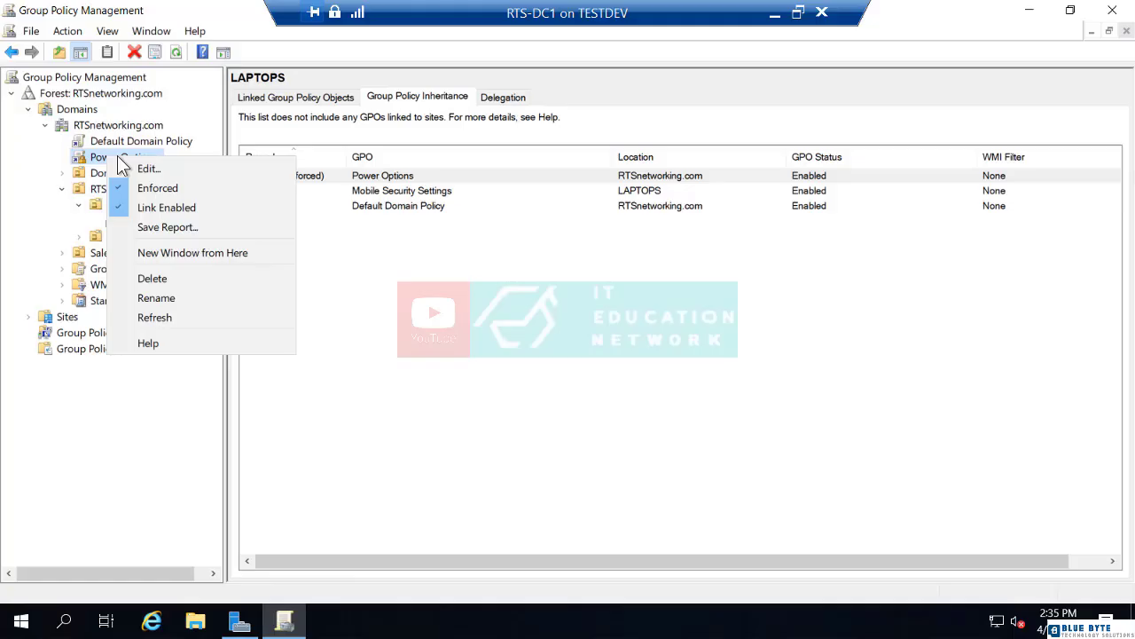
click(157, 188)
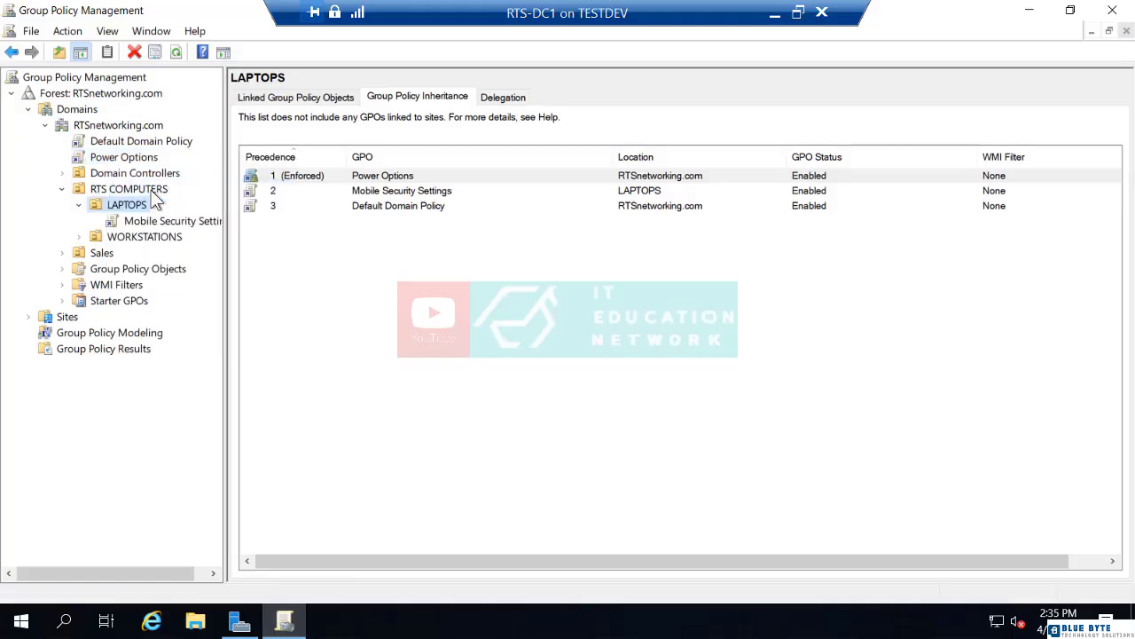
click(176, 52)
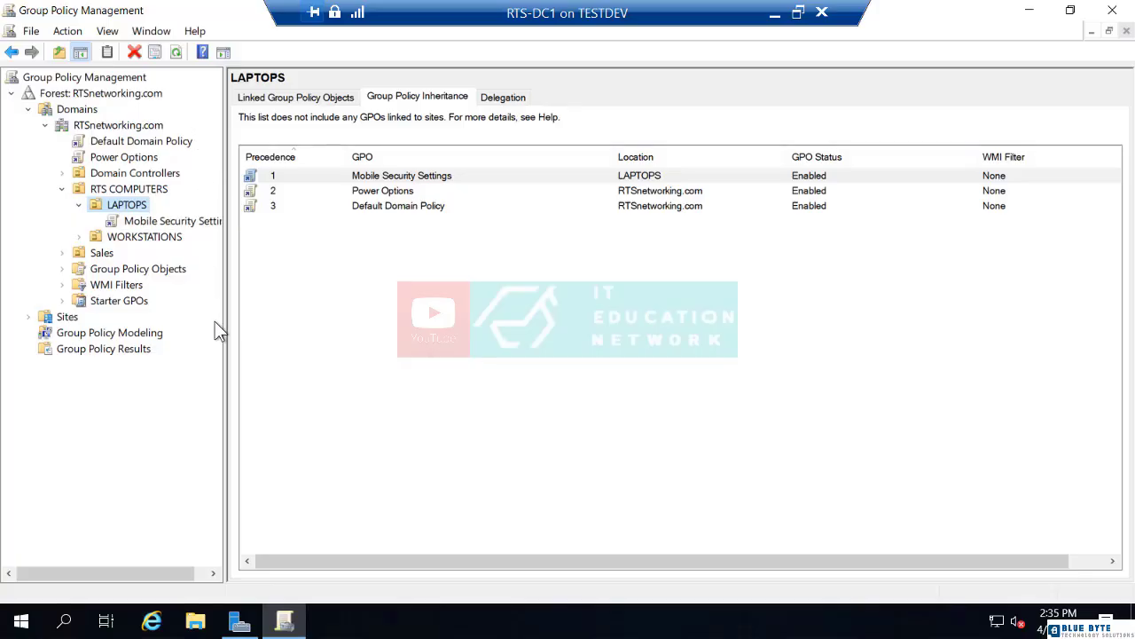
Step: Open Active Directory Users and Computers from Server Manager and display the contents of the Sales OU
click(237, 623)
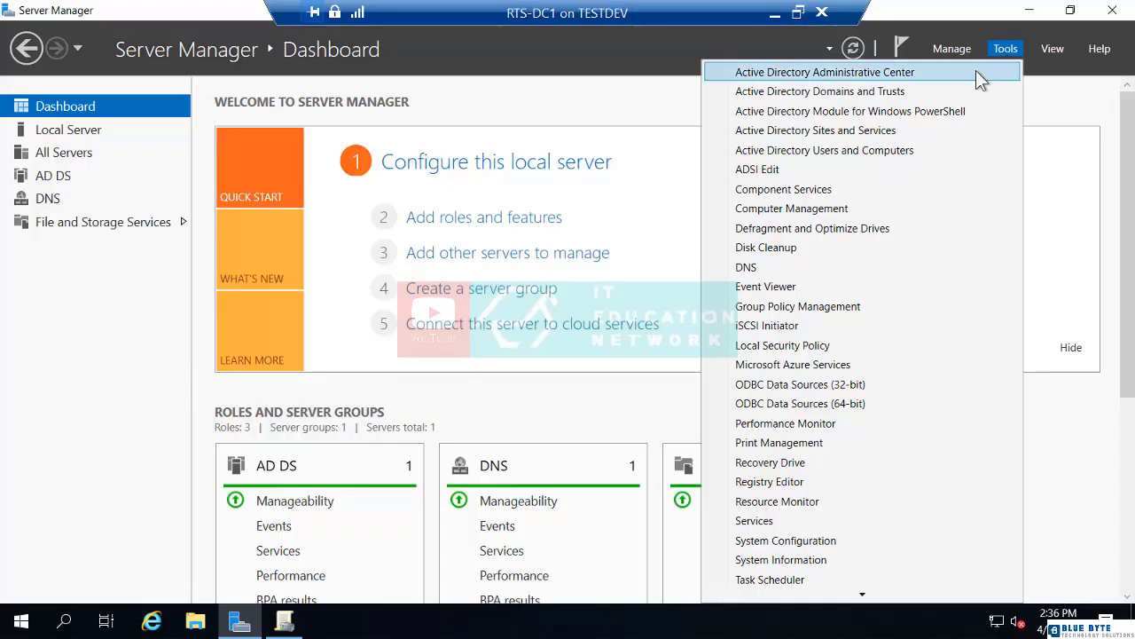
click(881, 151)
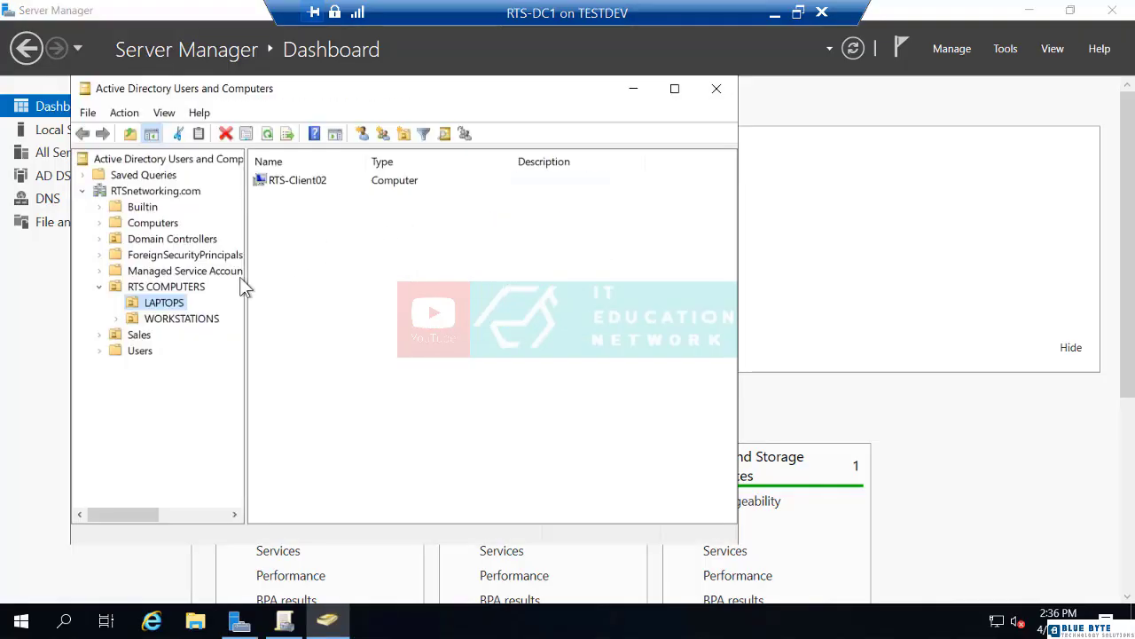
click(139, 337)
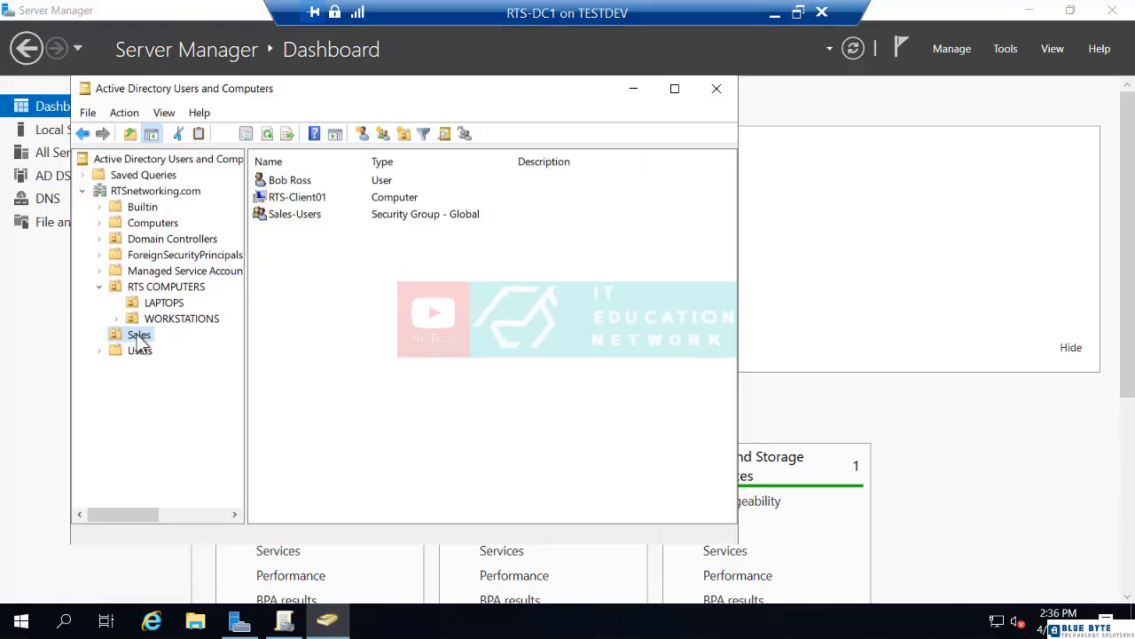
Step: Start a new user in the Sales OU and fill in the first name, last name and user logon name
right_click(275, 237)
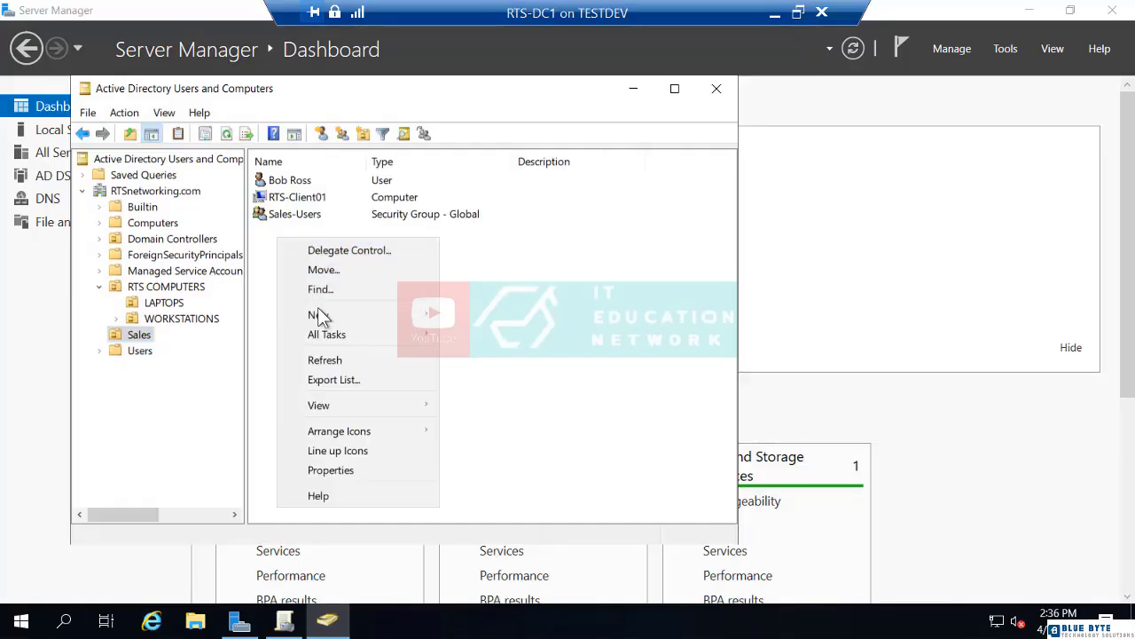
mouse_move(349, 314)
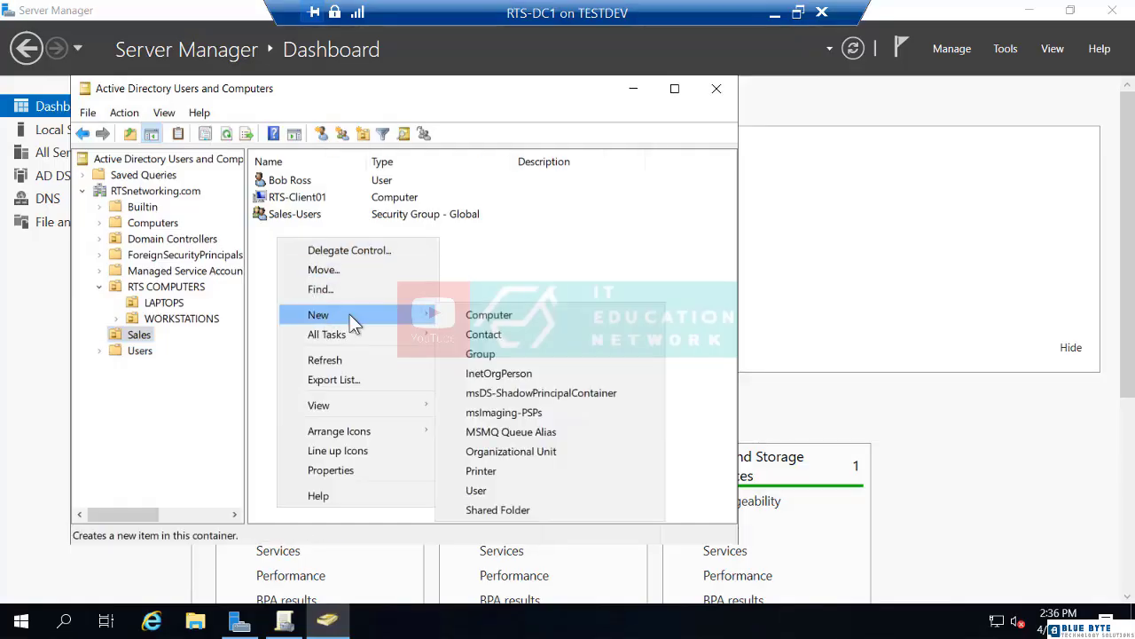
click(505, 489)
key(Tab)
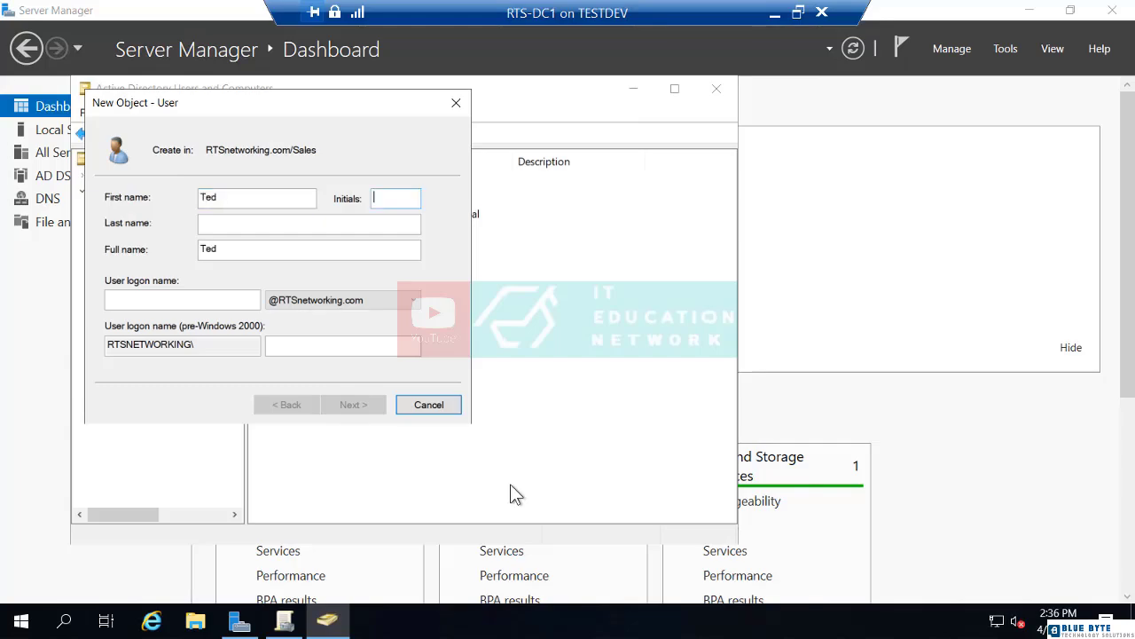
key(Tab)
key(Tab)
key(Tab)
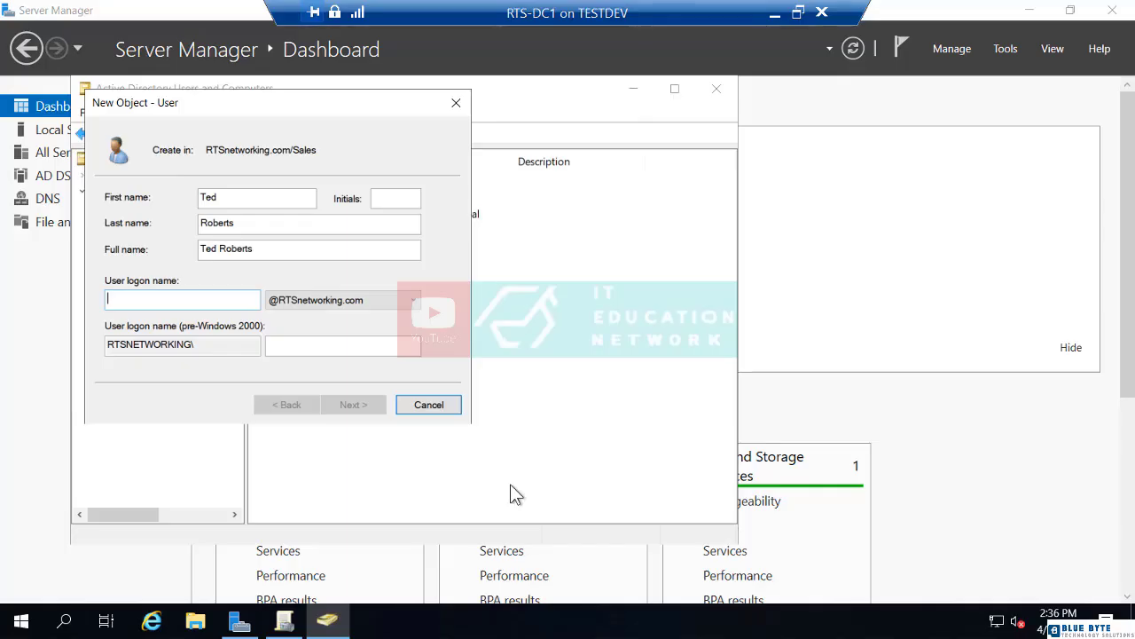
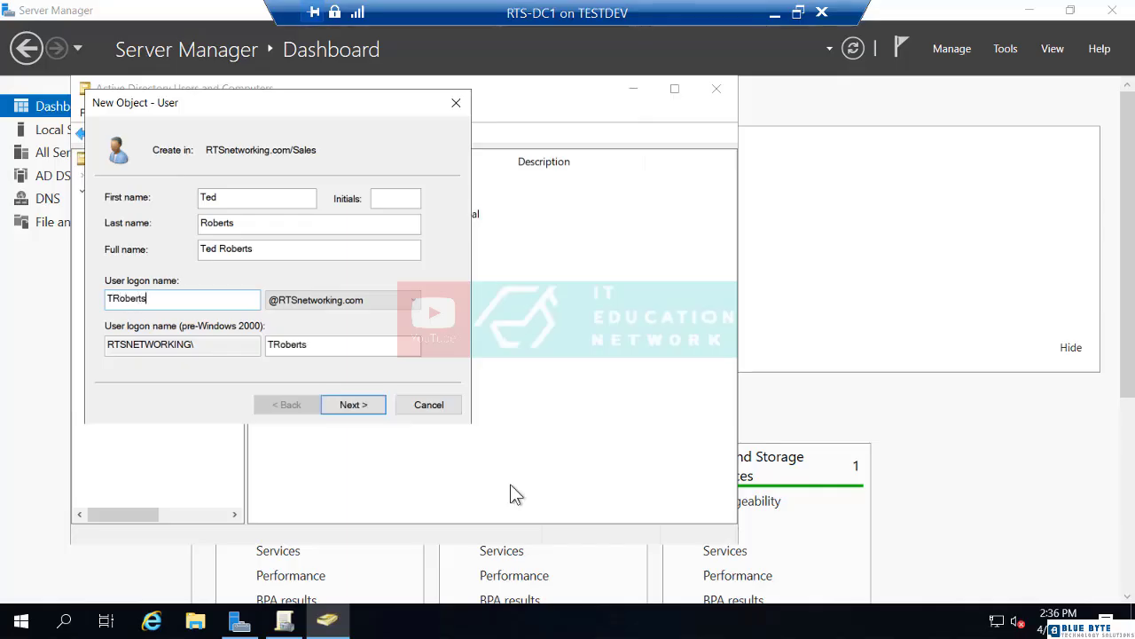
Step: Enter and confirm the new user's account password, keep the required password change at next logon, and finish creating the account
key(Return)
text(Password1)
key(Tab)
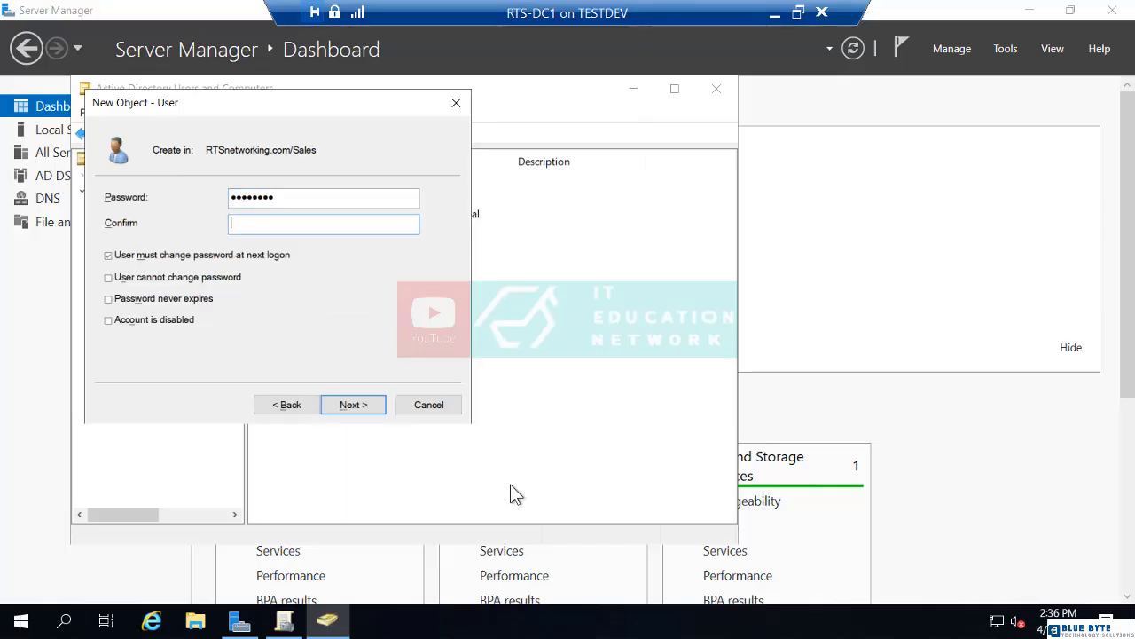
text(Password1)
key(Return)
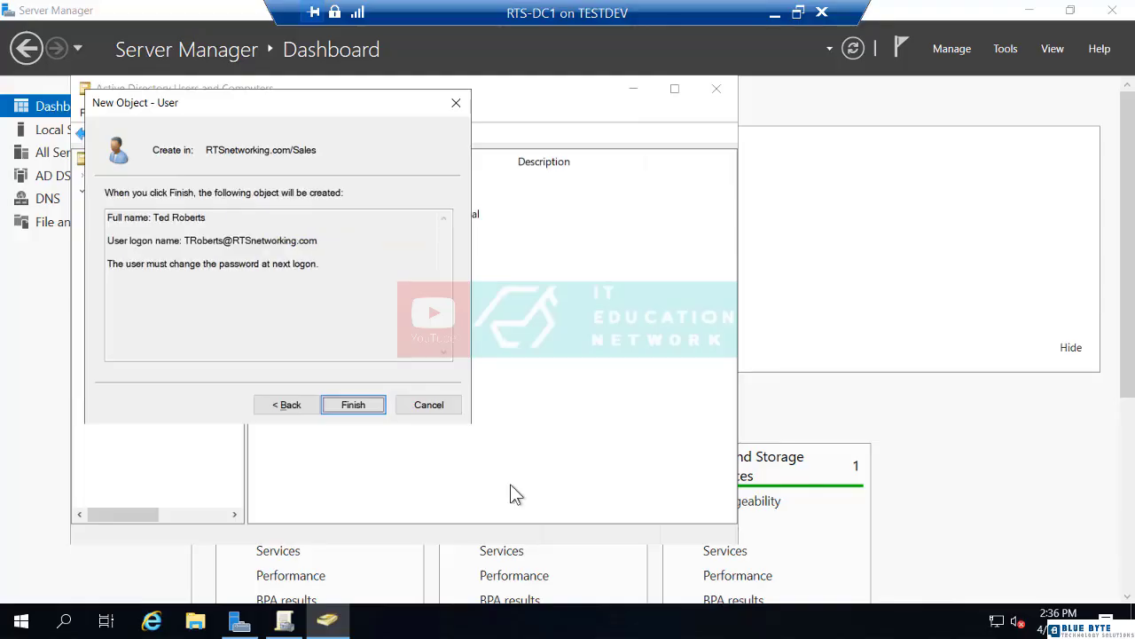
key(Return)
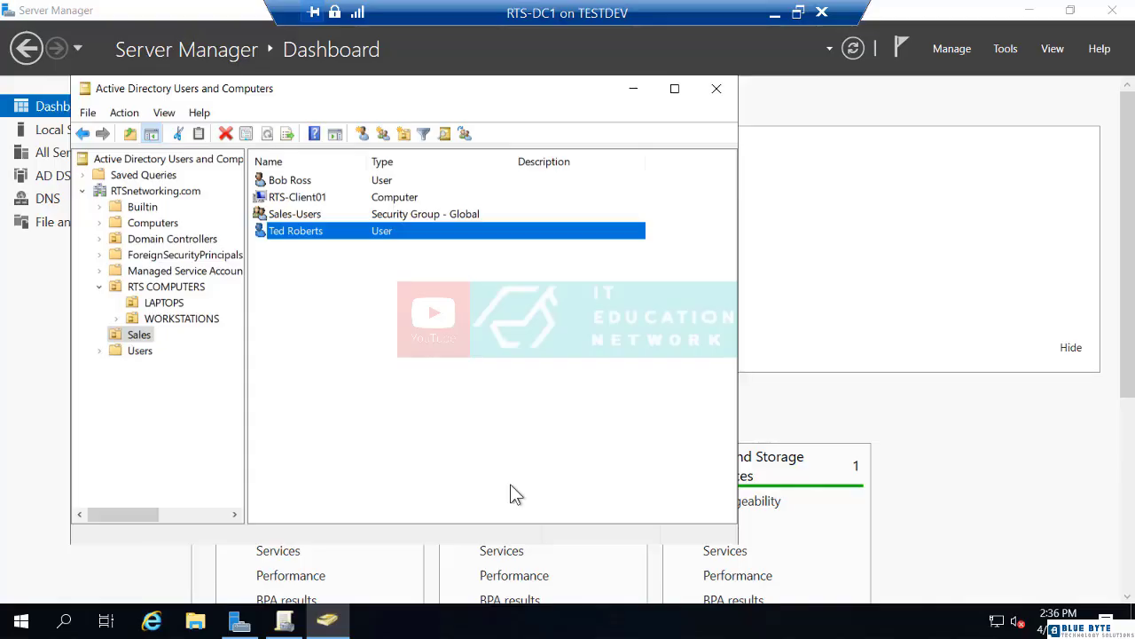
Step: Check the member list of the Sales-Users security group and close its properties
double_click(315, 213)
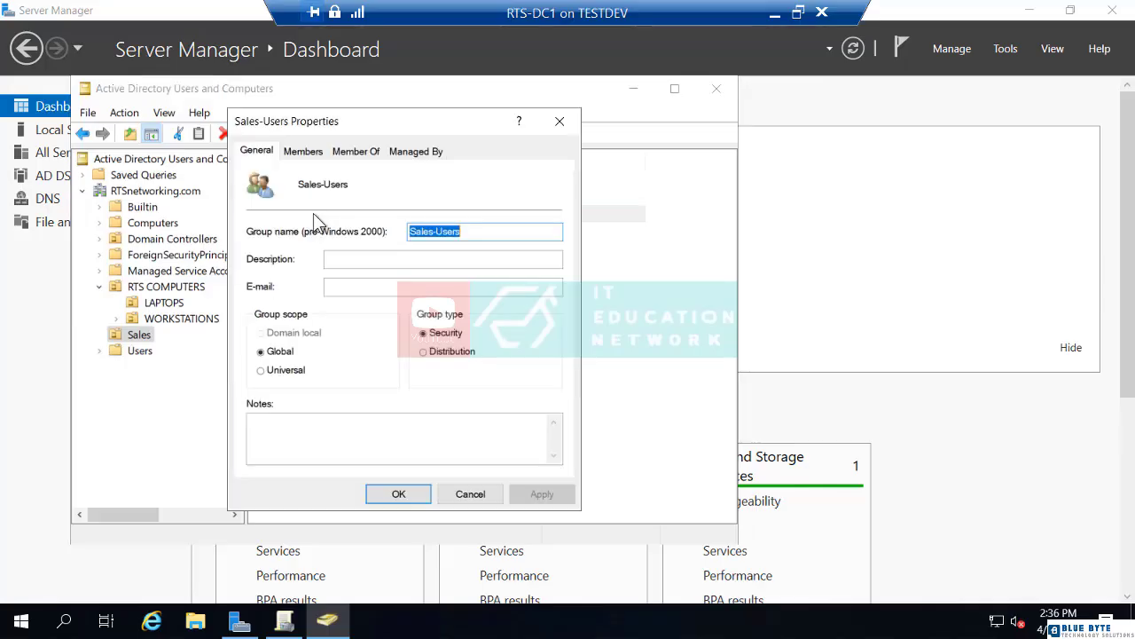
click(304, 152)
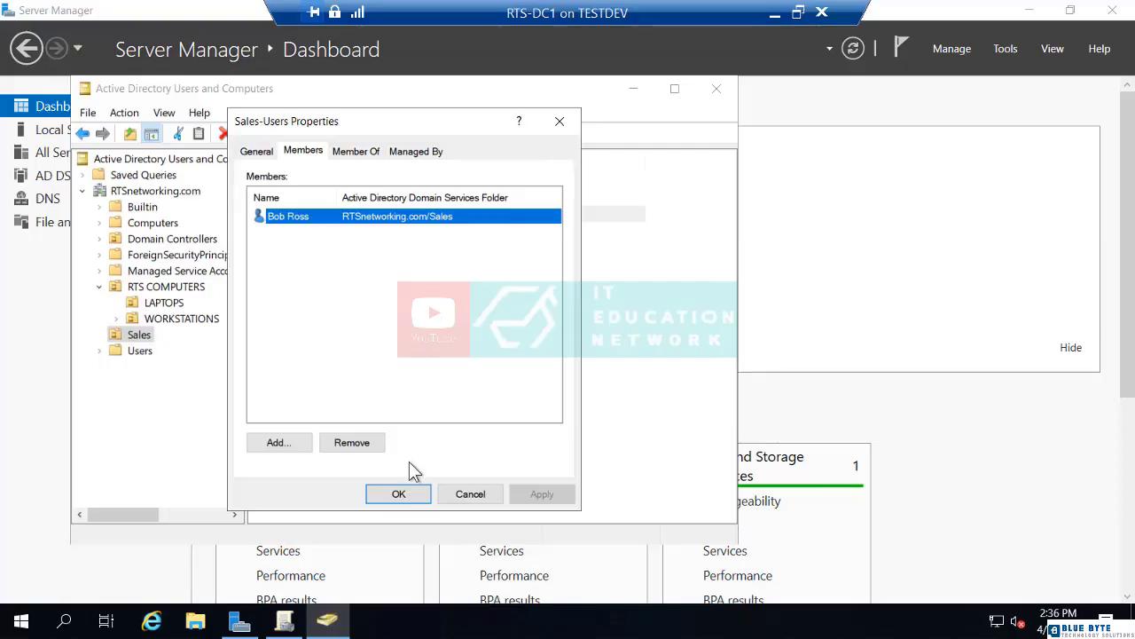
click(405, 494)
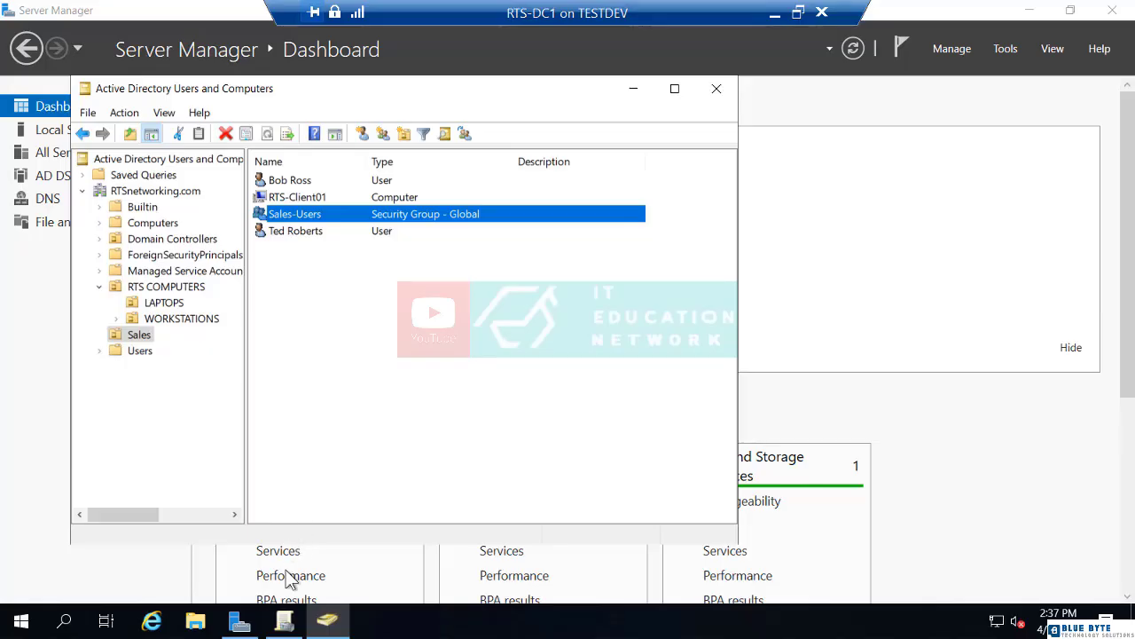
Step: Switch to Group Policy Management, create a GPO named Sales User Settings linked to the Sales OU, and display its scope
click(285, 621)
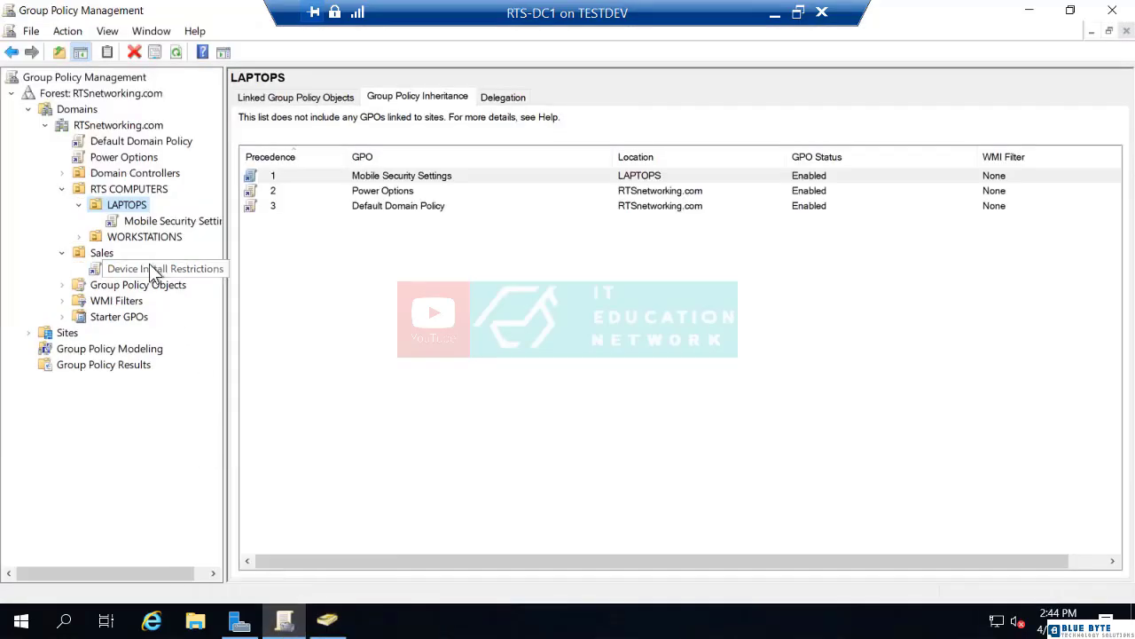
right_click(103, 254)
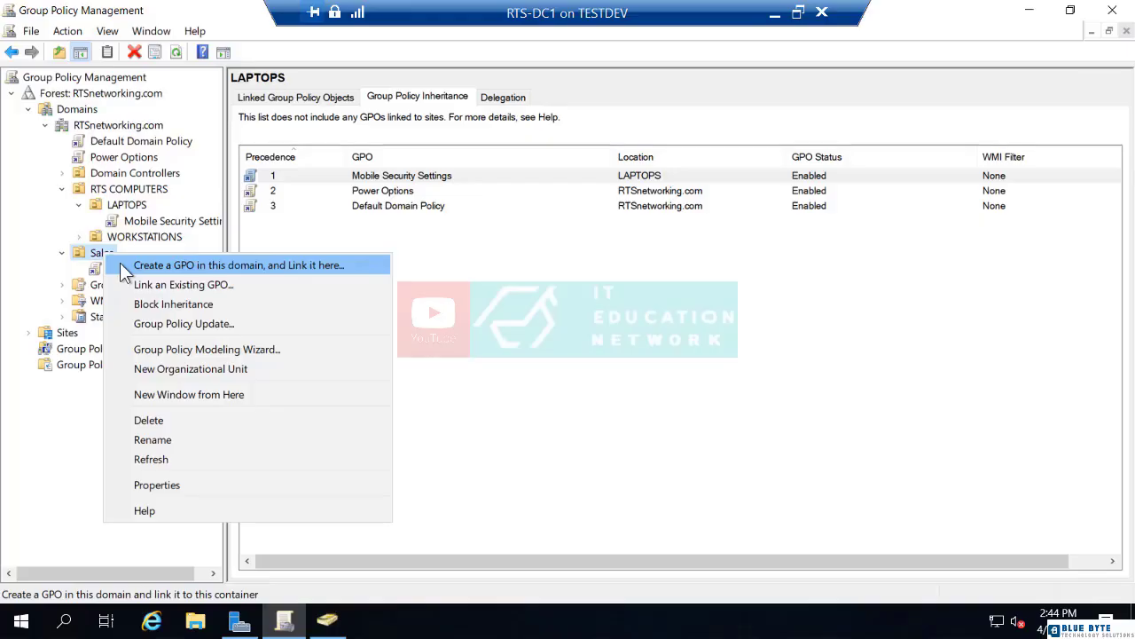
click(120, 265)
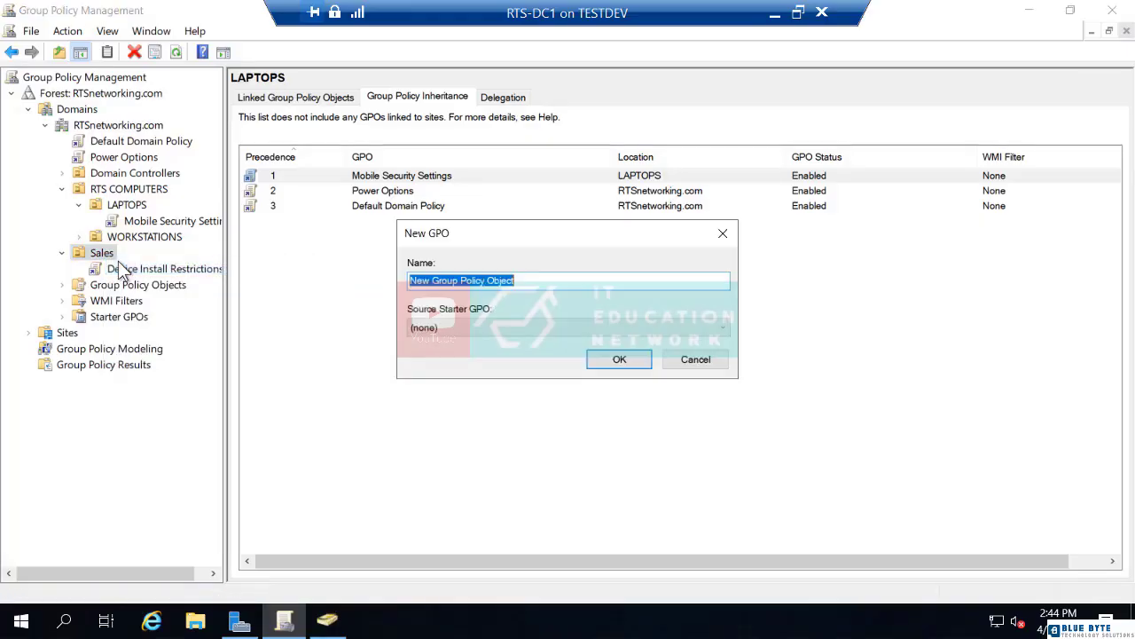
text(Sales U)
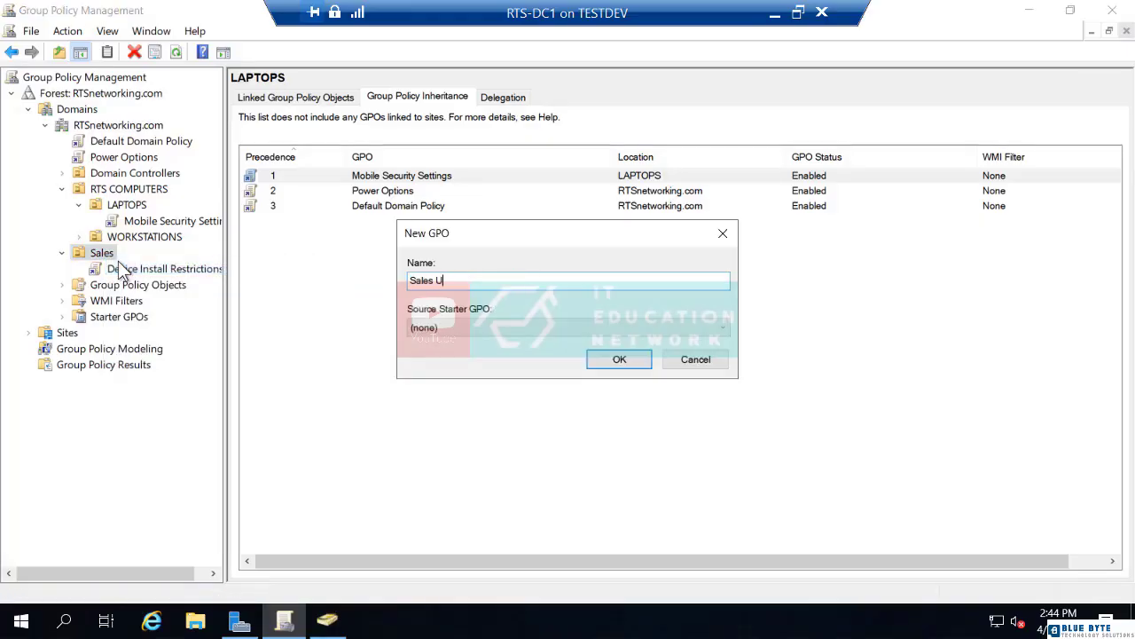
text(ser Settings)
key(Return)
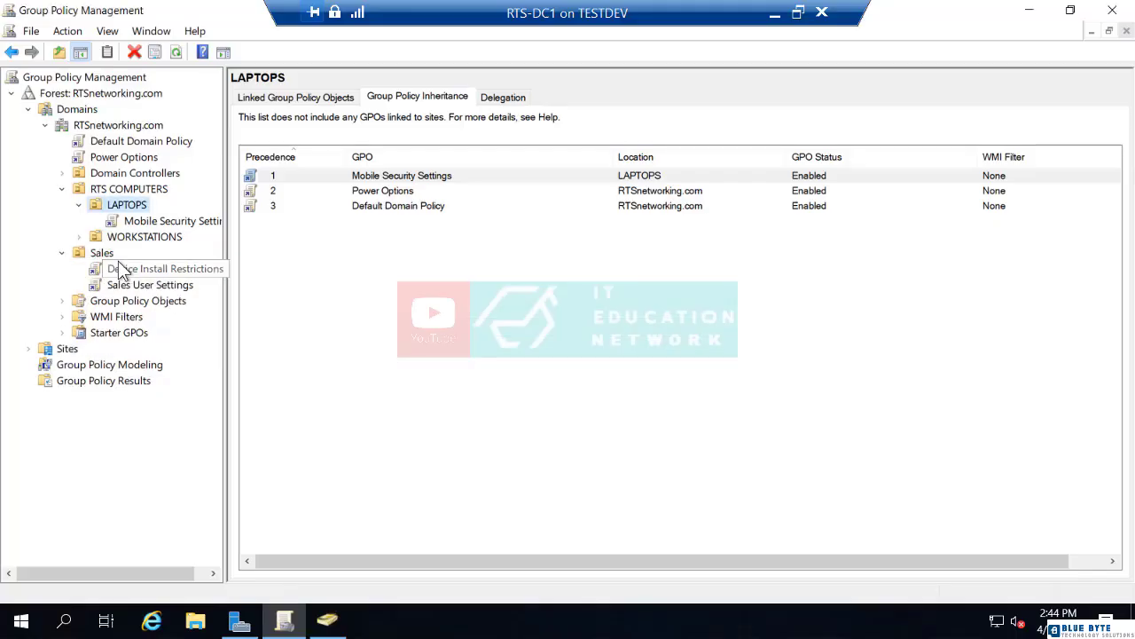
click(135, 285)
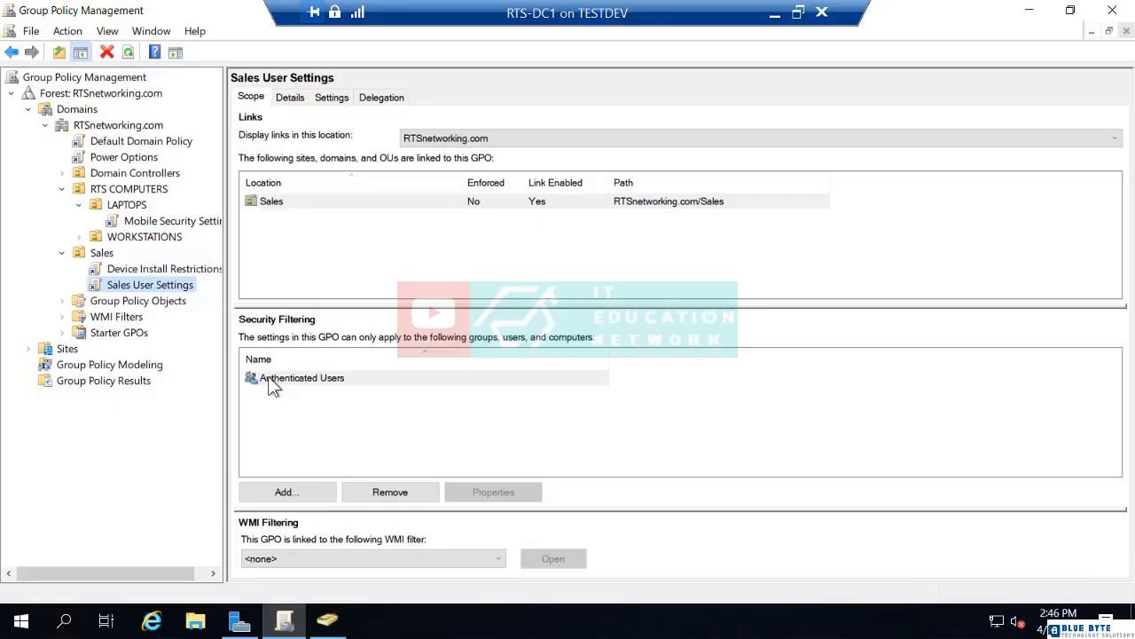
Step: Add the Sales-Users group to the security filtering of the Sales User Settings GPO
click(269, 379)
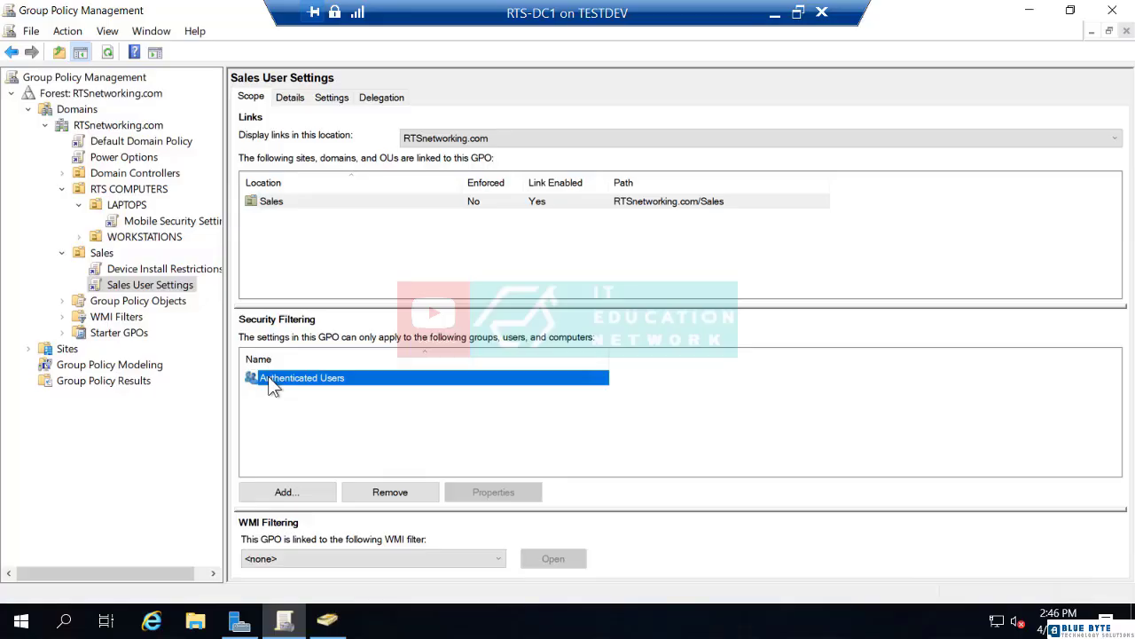
click(290, 493)
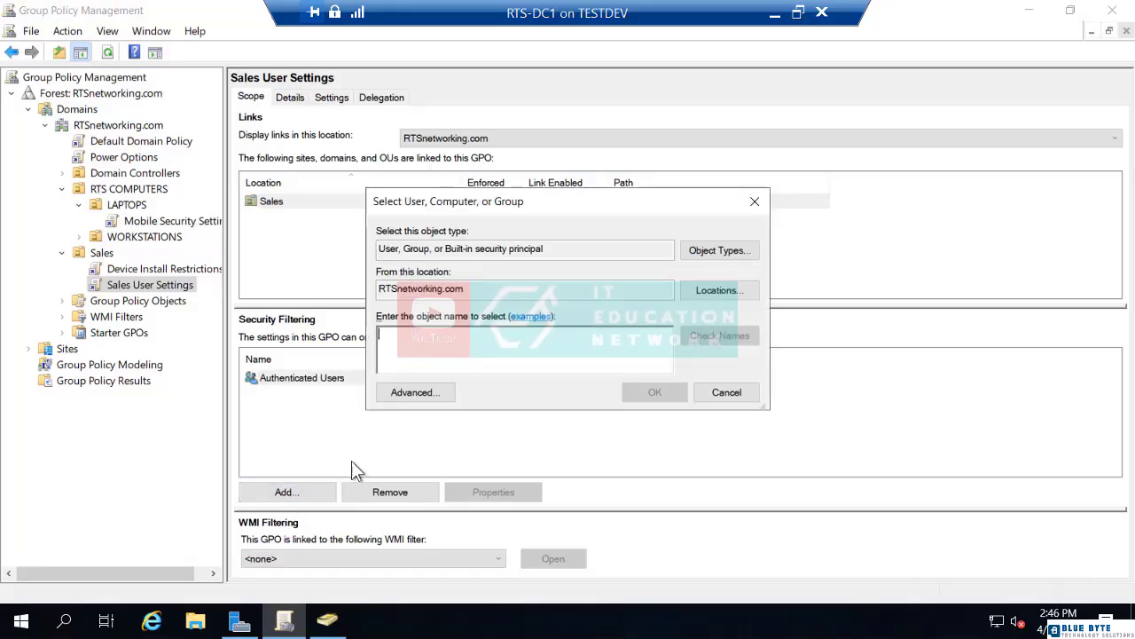
text(sa)
click(720, 339)
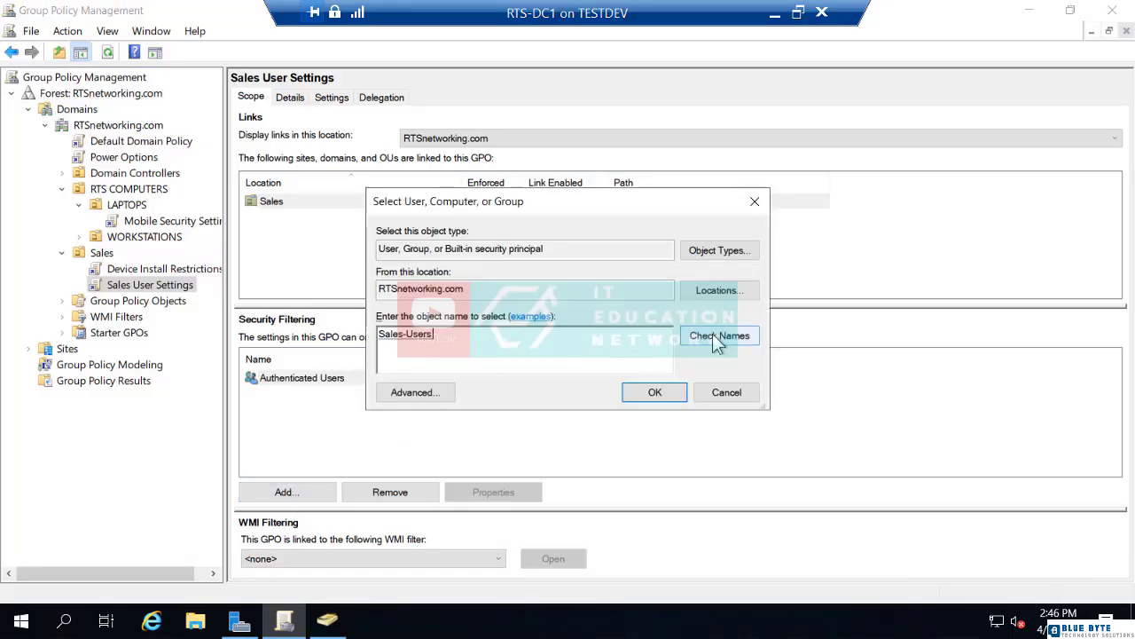
click(652, 396)
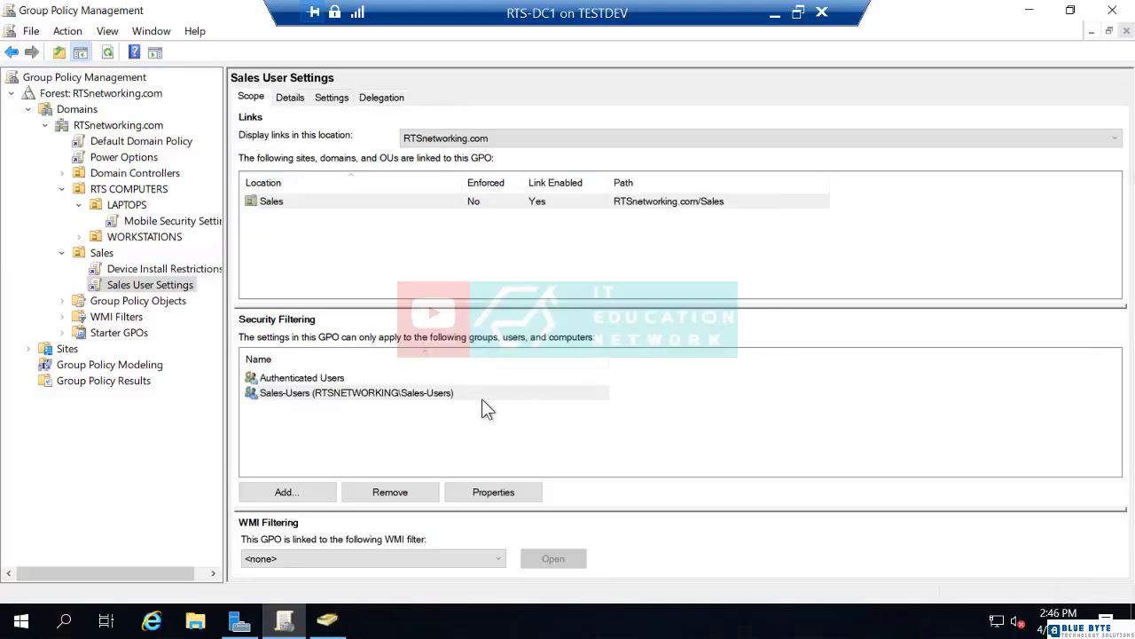
Step: Remove Authenticated Users from the GPO's security filtering and accept the removal prompts
click(324, 379)
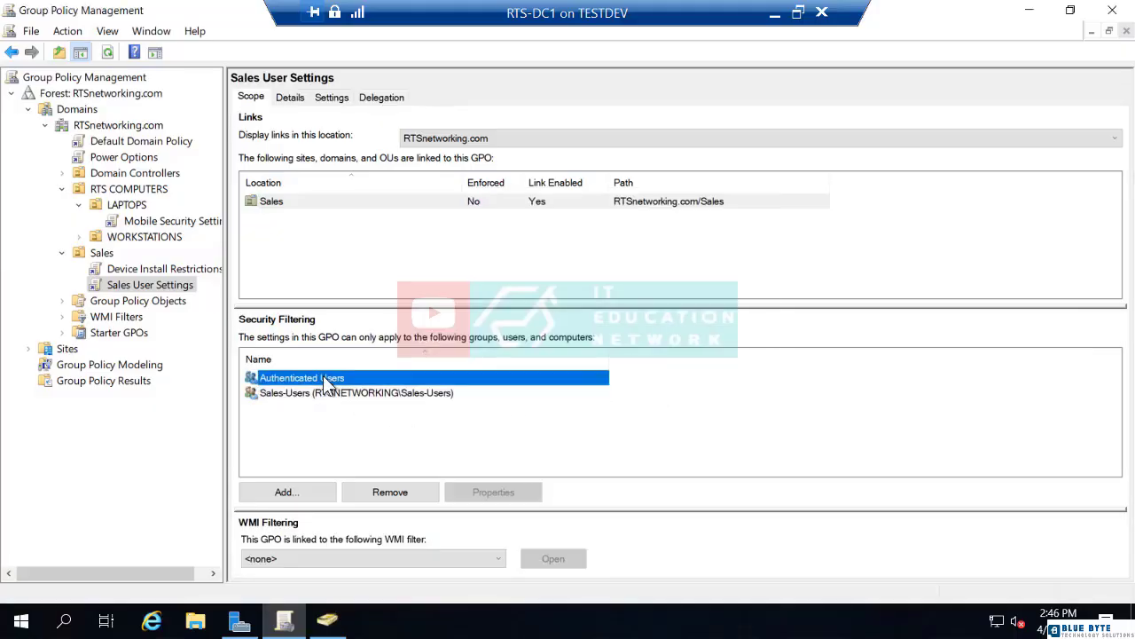
click(403, 490)
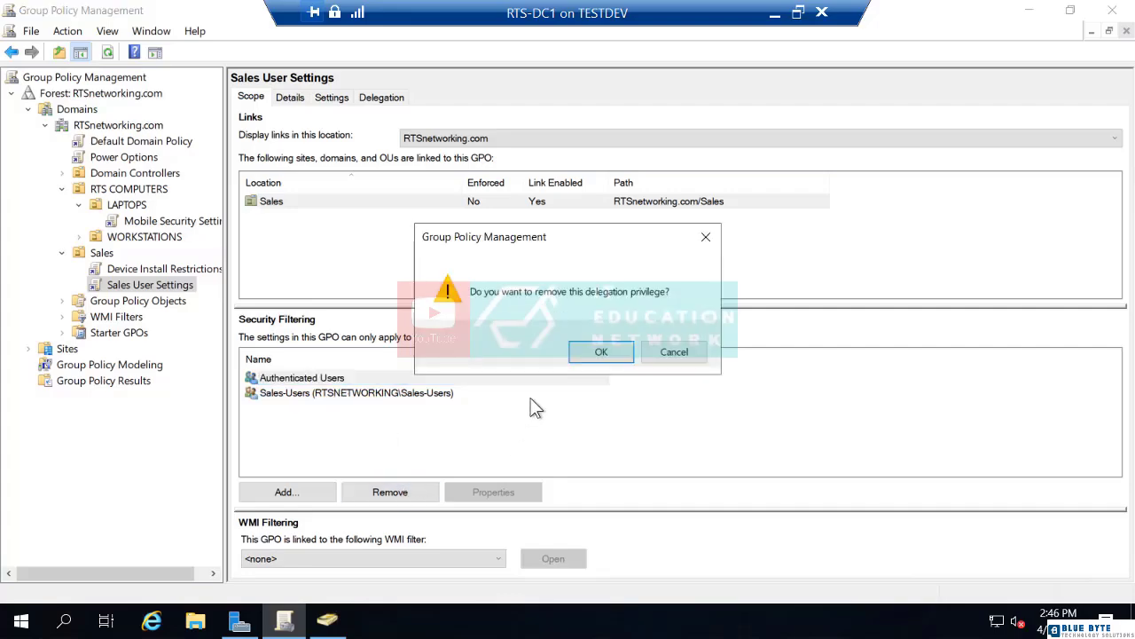
click(604, 352)
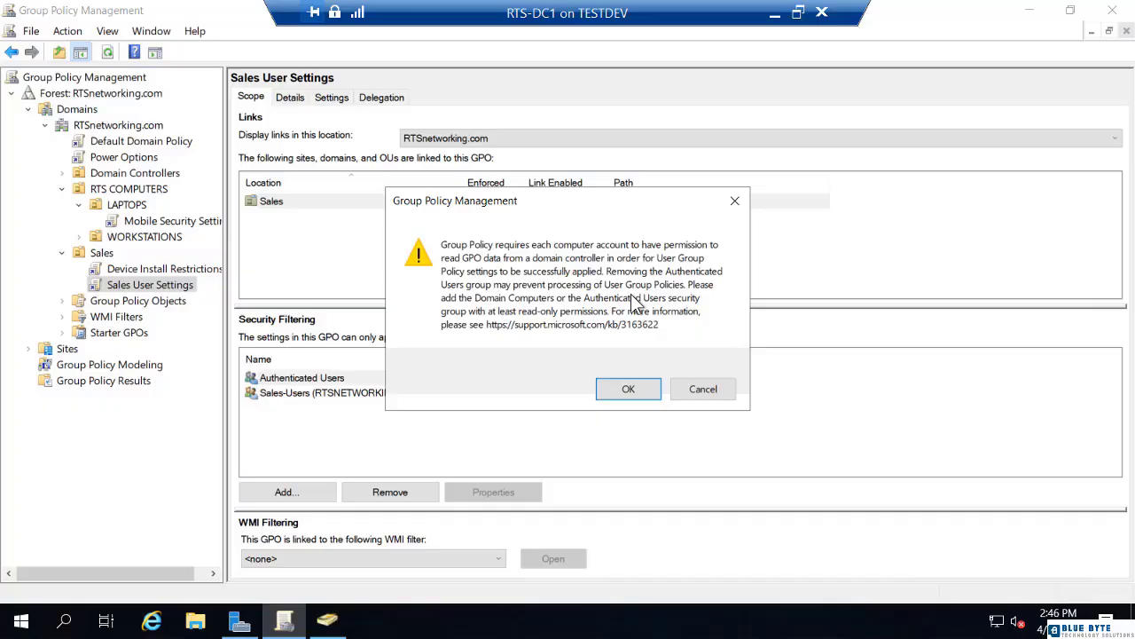
click(642, 392)
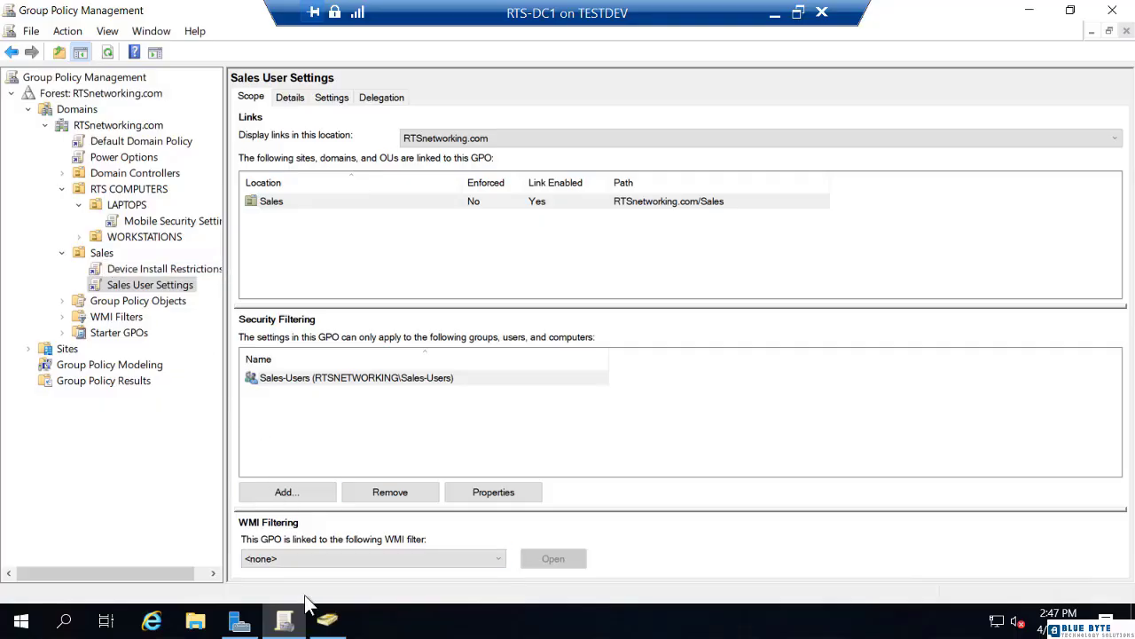
Step: Switch to Active Directory Users and Computers and create a global security group named Sales-Computers in the Sales OU
click(327, 620)
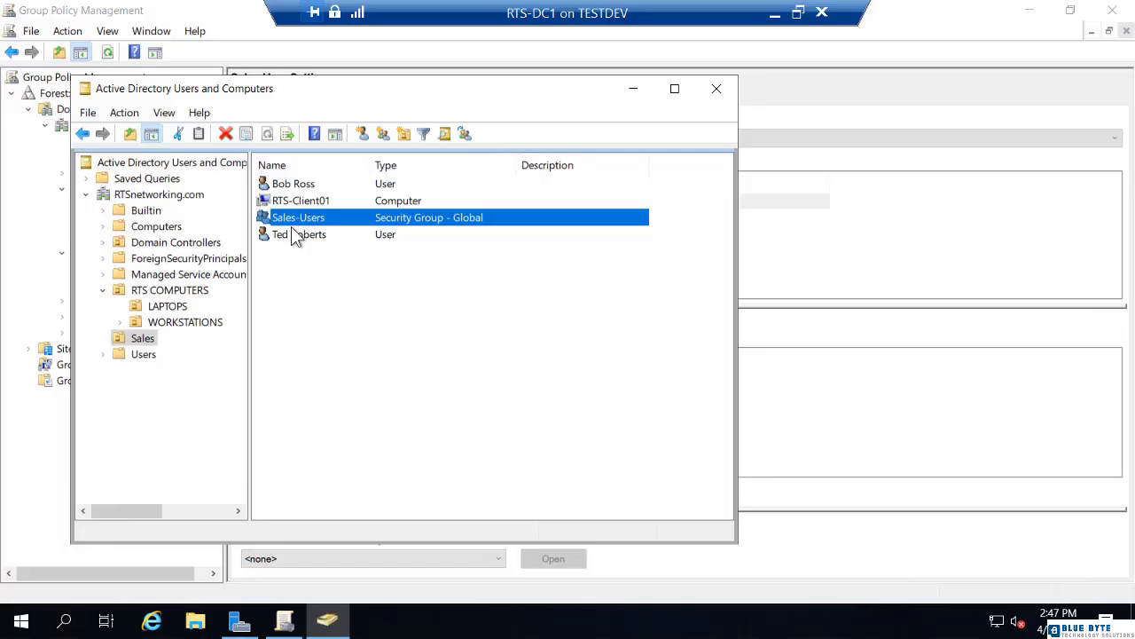
click(272, 39)
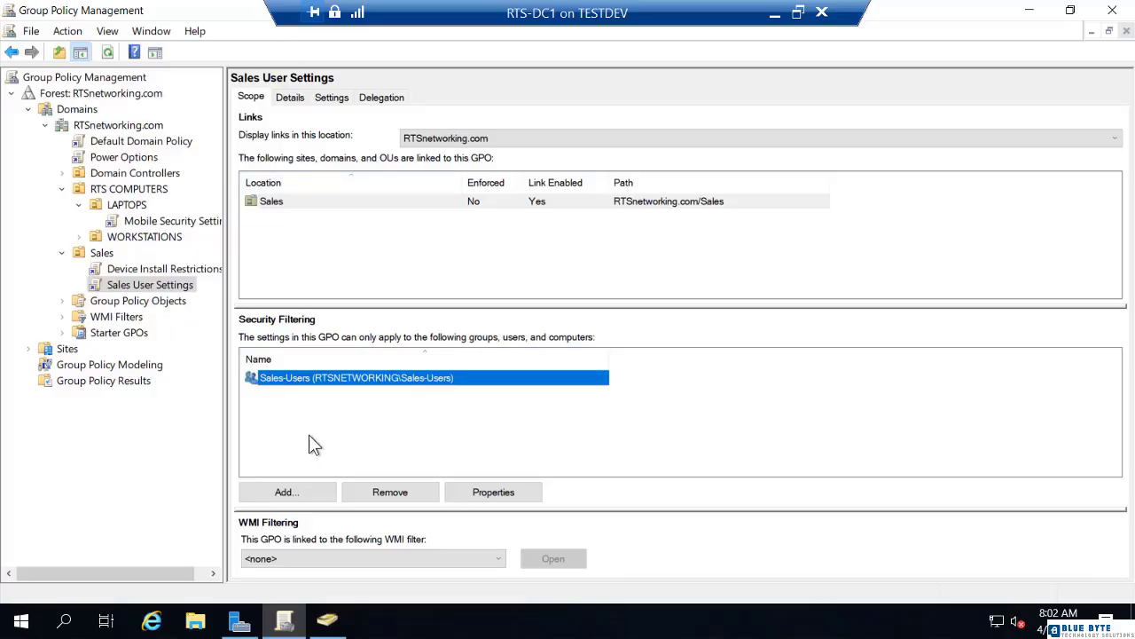
click(327, 620)
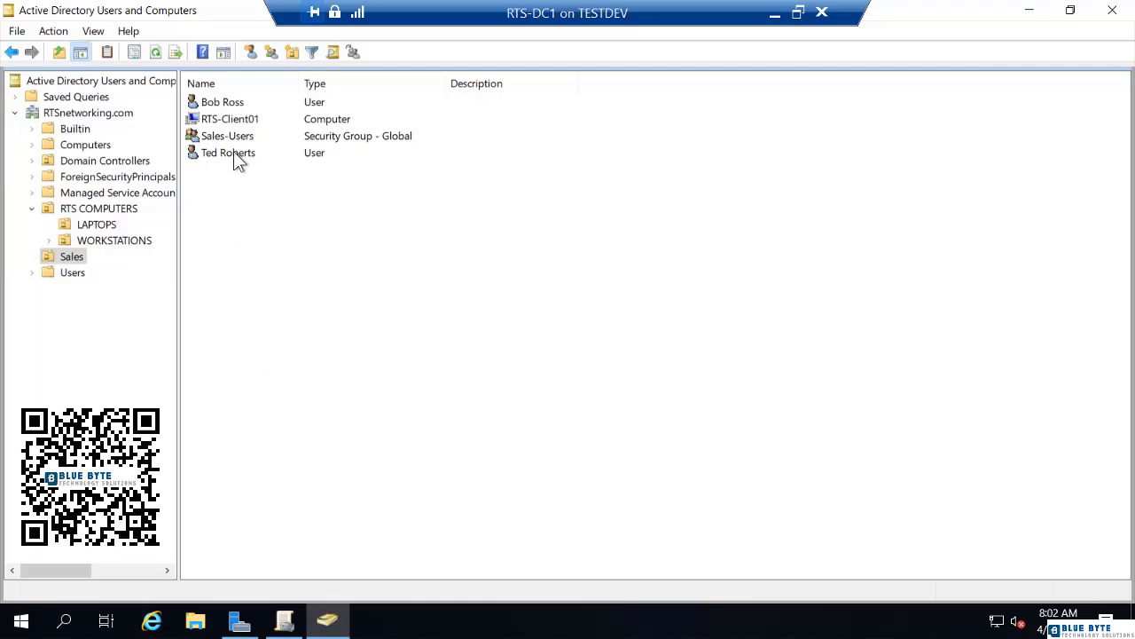
right_click(235, 203)
mouse_move(327, 281)
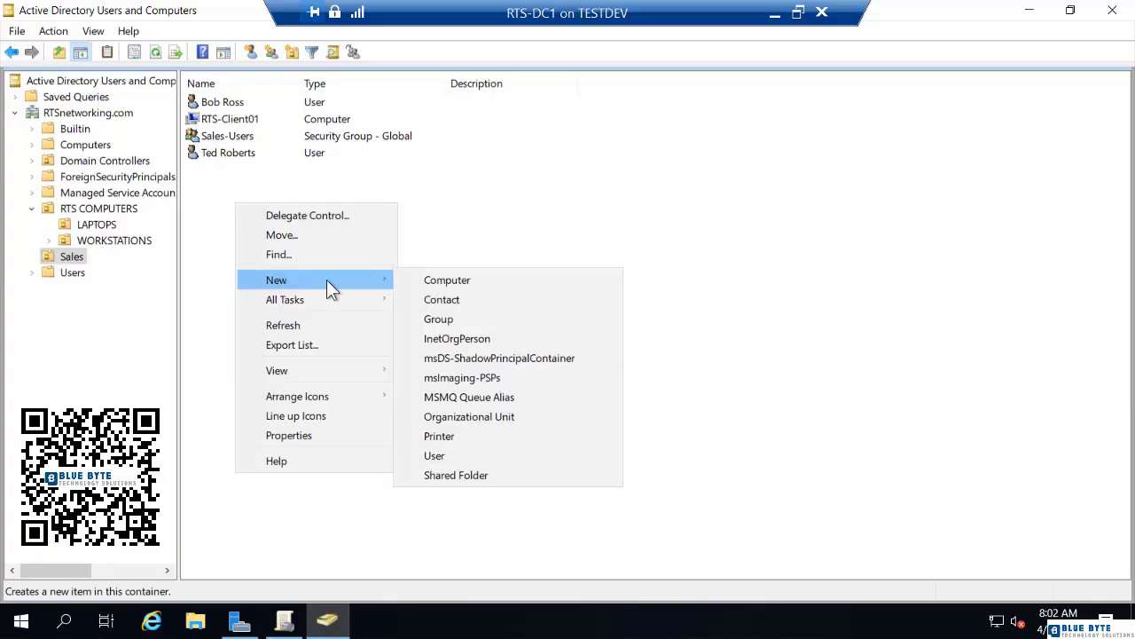
click(445, 317)
text(S)
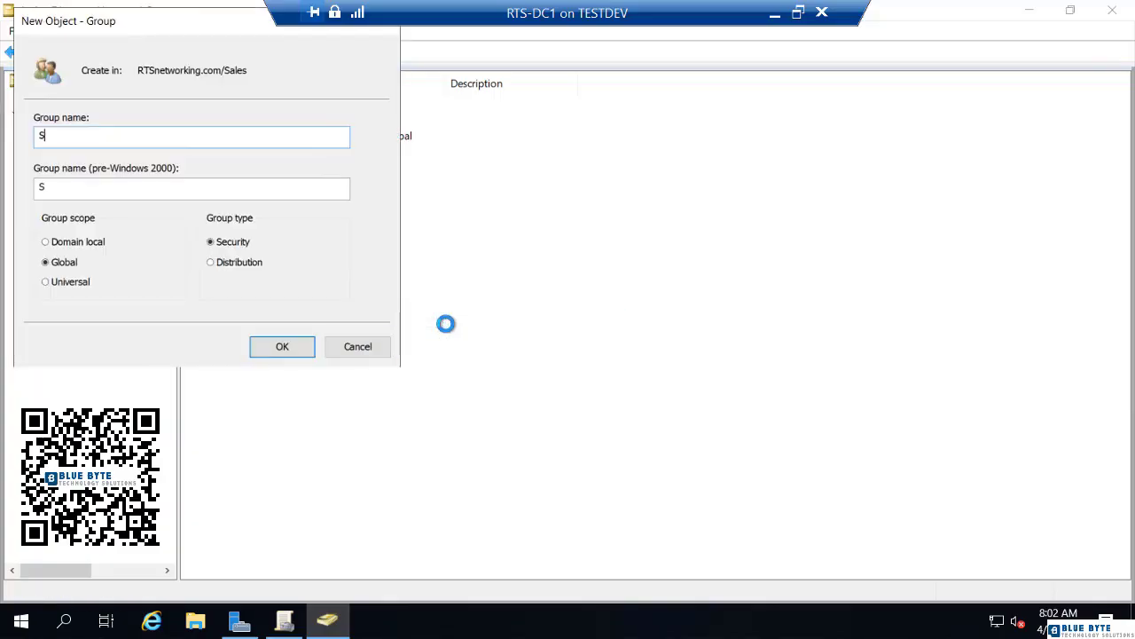
text(ales-Computers)
key(Return)
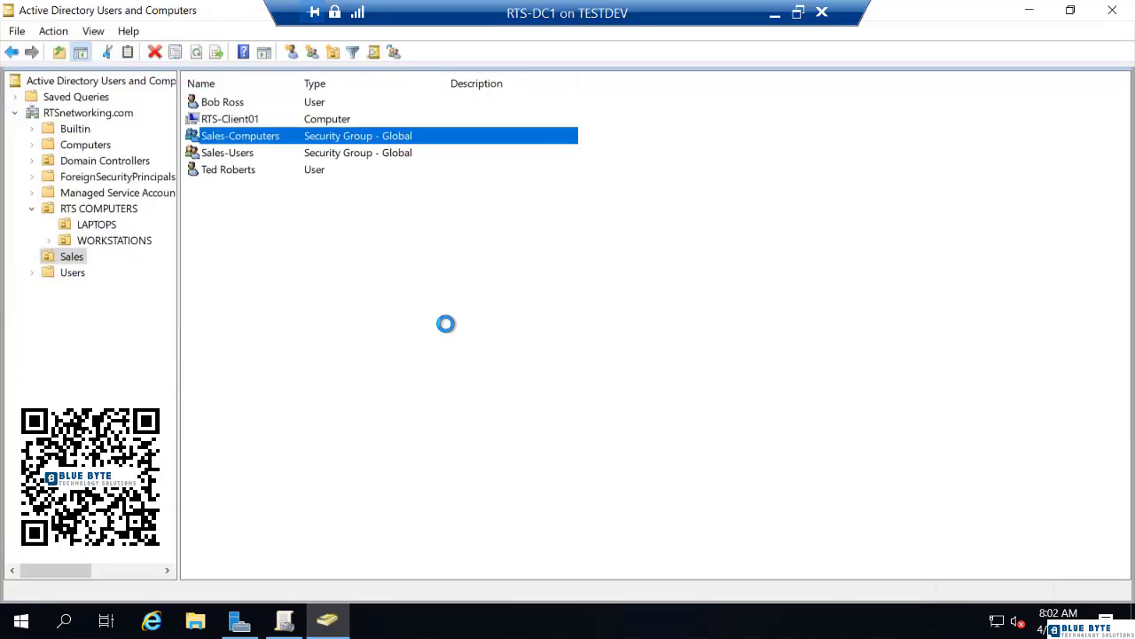
Step: Add the RTS-Client01 computer to the Sales-Computers group
right_click(240, 122)
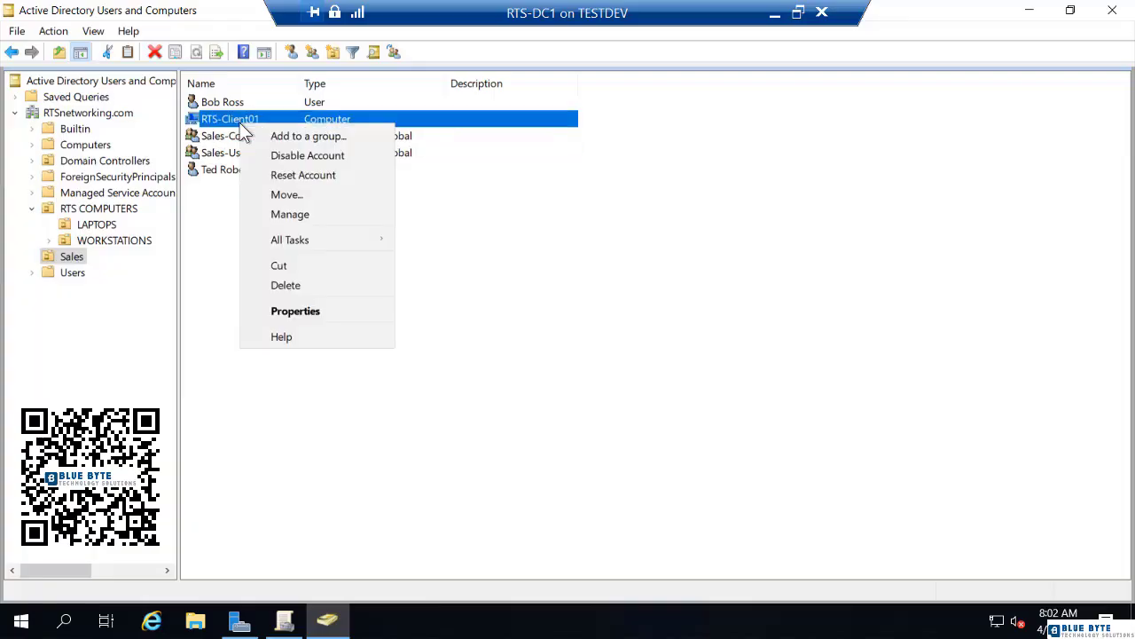
click(270, 138)
text(sa)
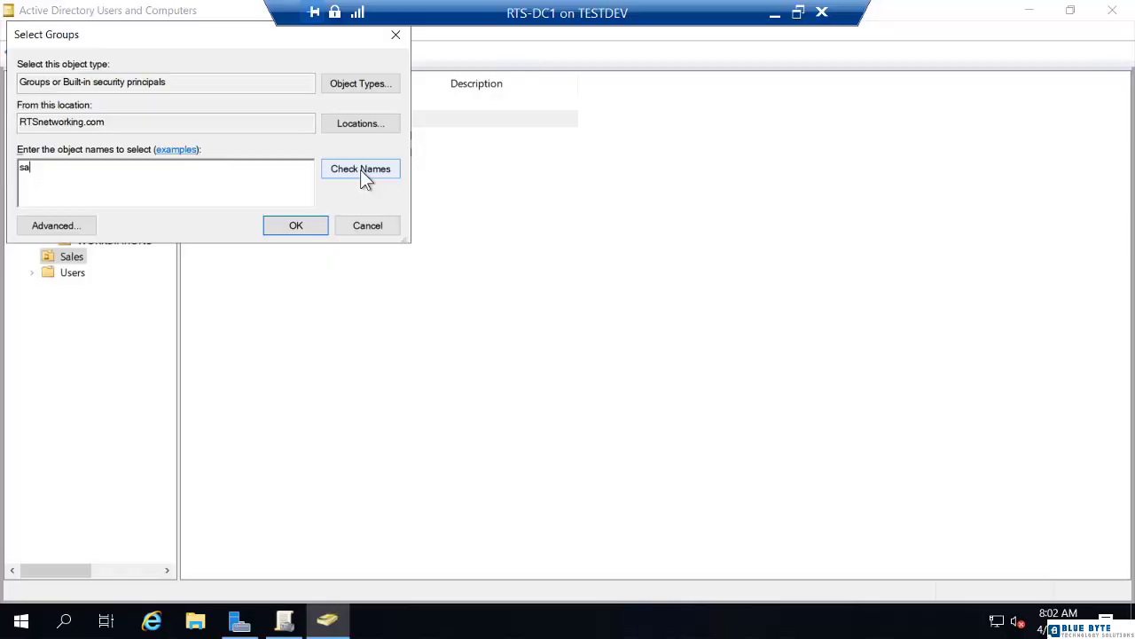
click(362, 174)
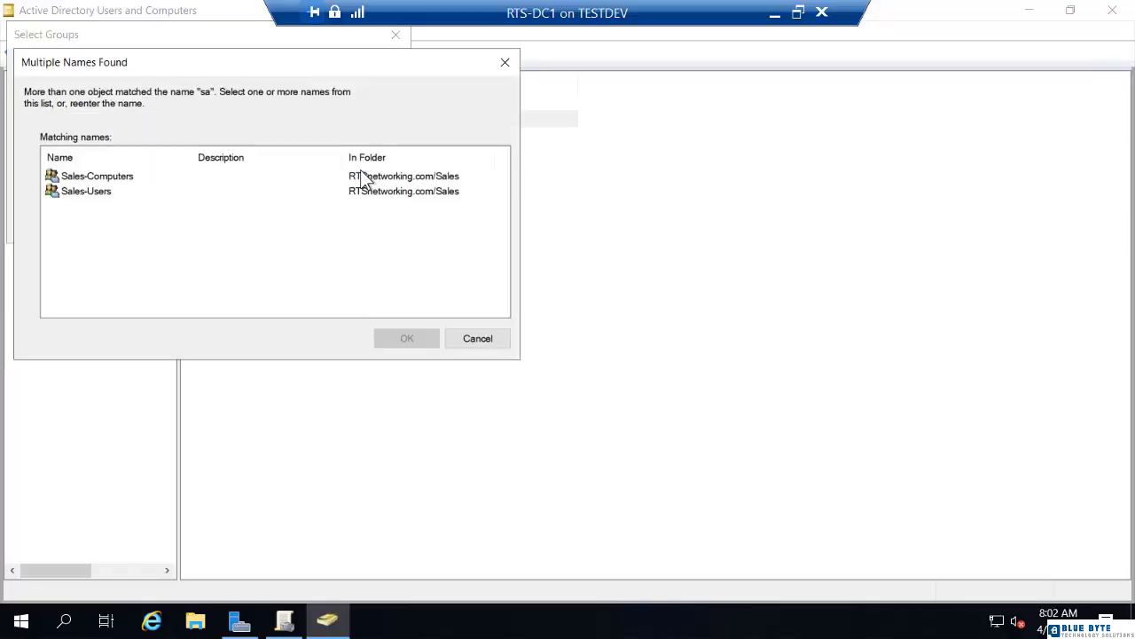
click(129, 177)
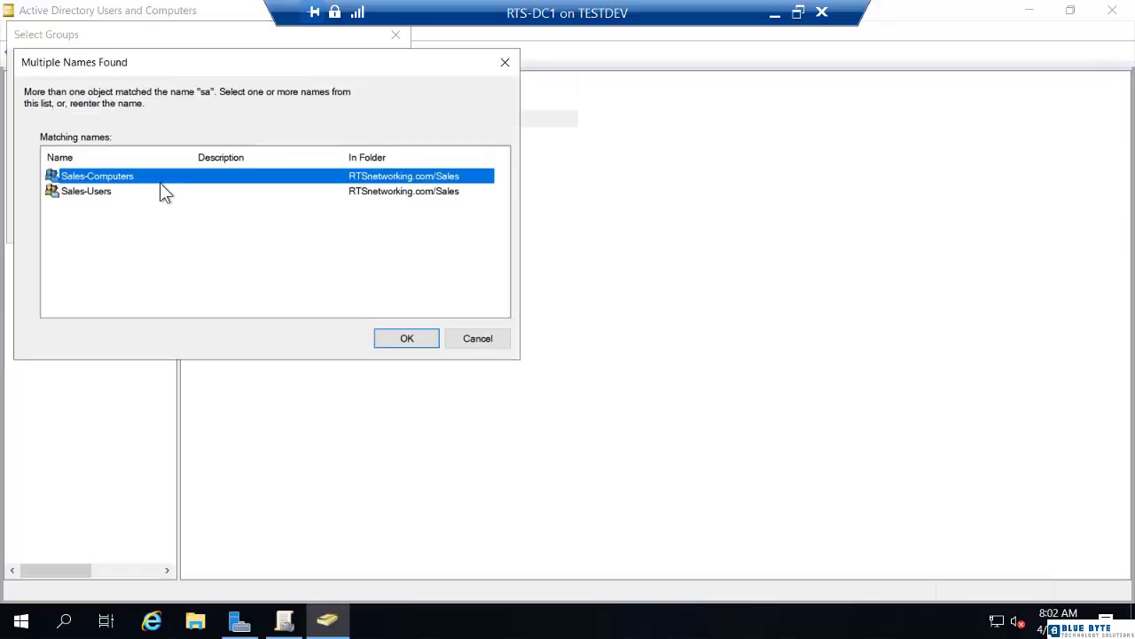
click(401, 341)
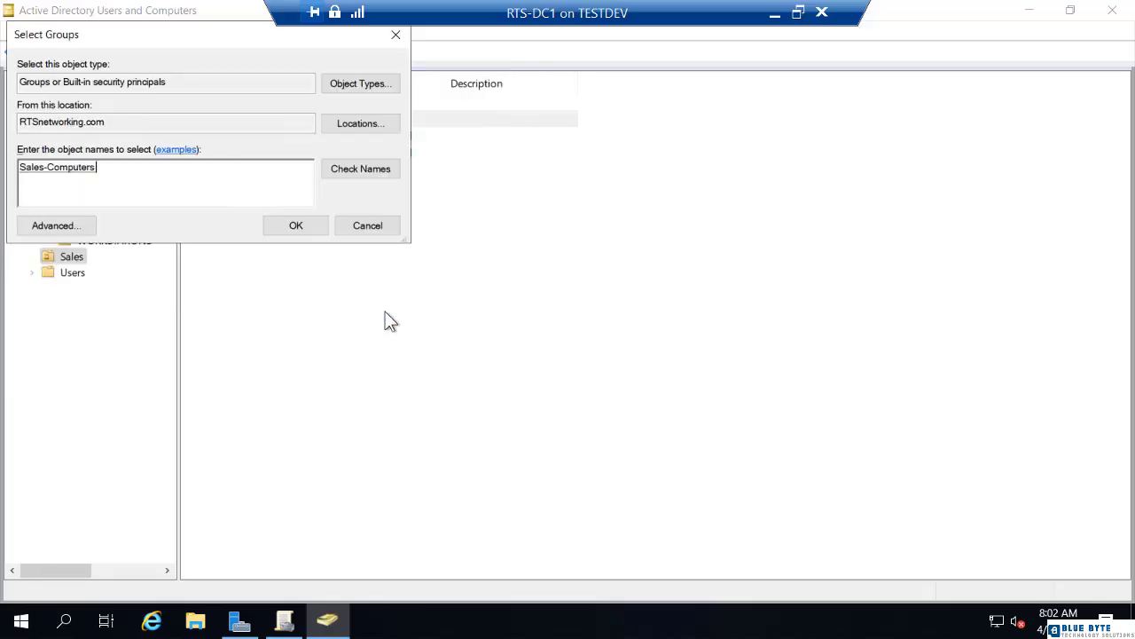
click(293, 227)
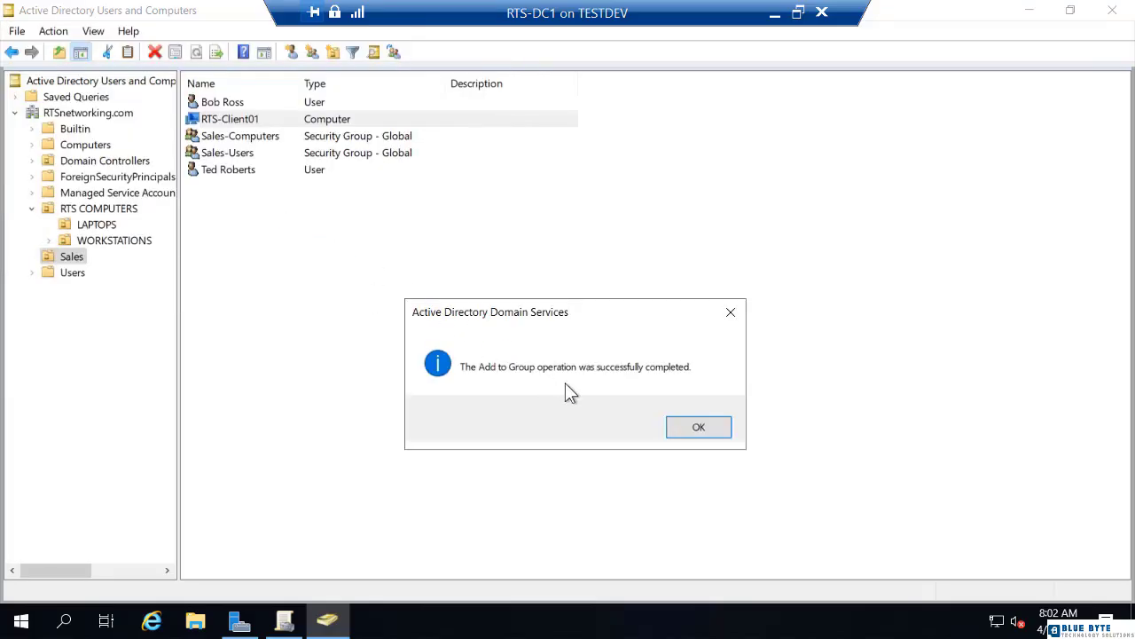
click(689, 426)
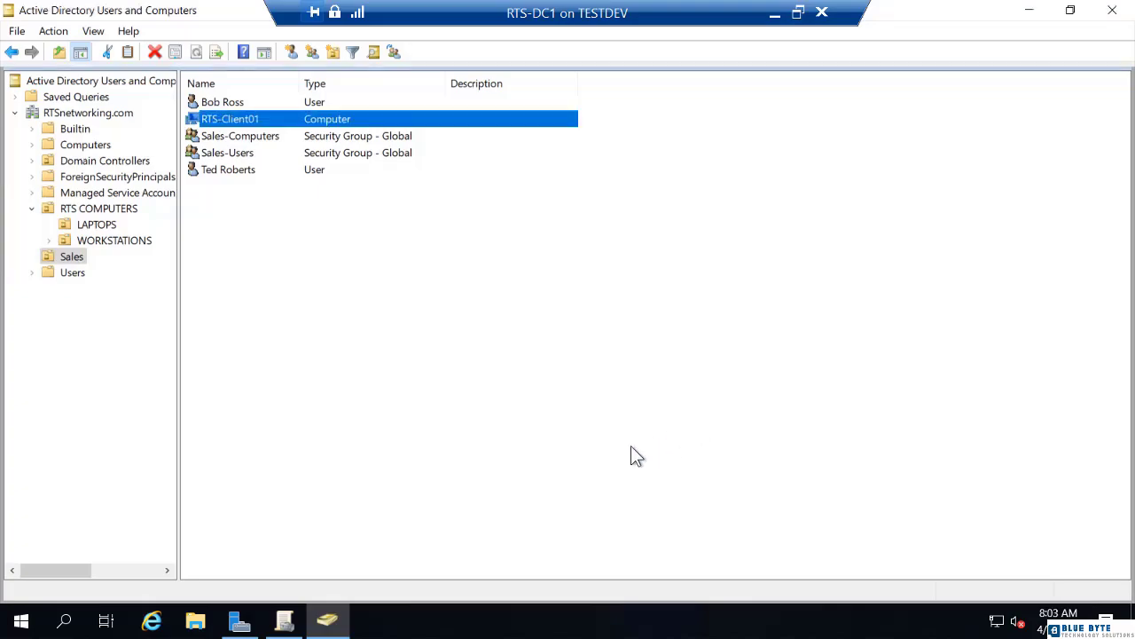
Step: Switch to Group Policy Management and add the Sales-Computers group to the Sales User Settings GPO's security filtering
click(284, 618)
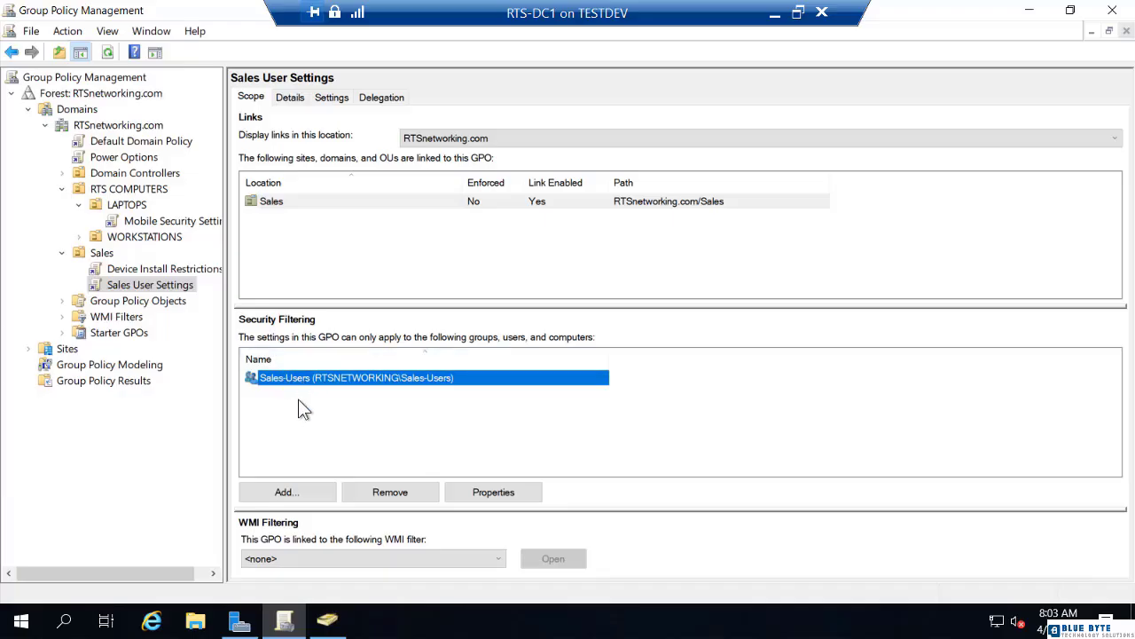
click(296, 491)
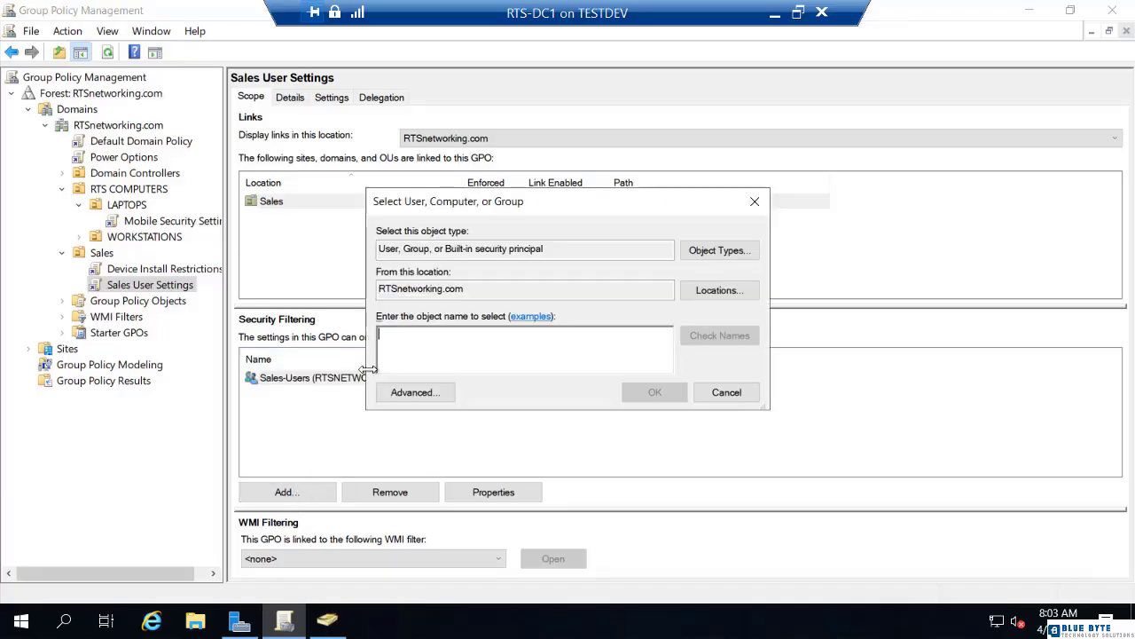
text(sa)
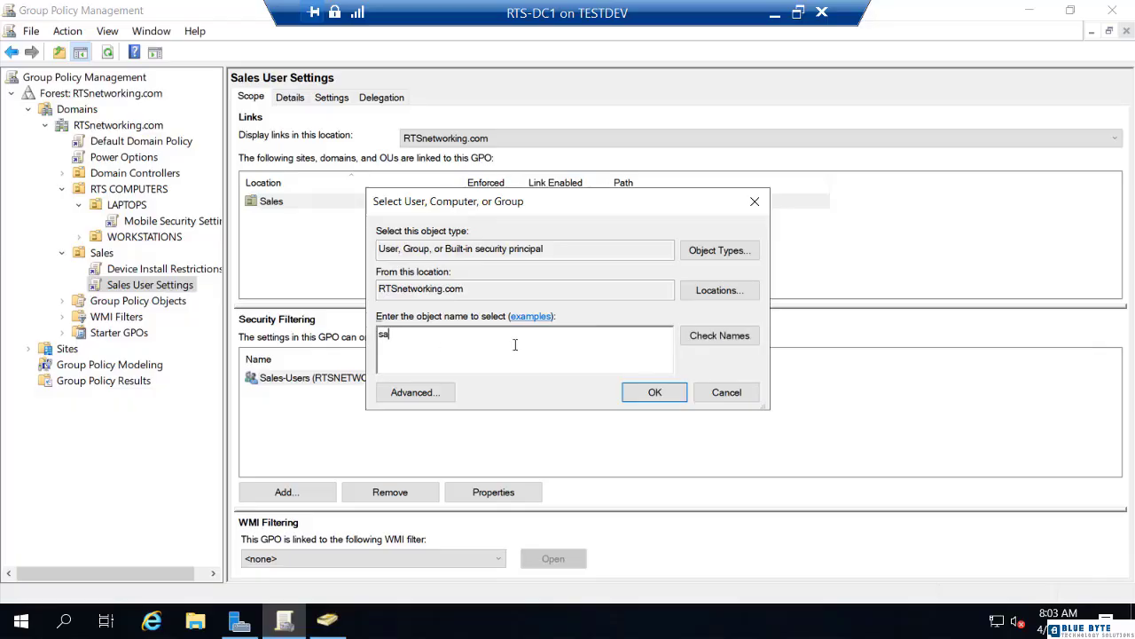
click(721, 336)
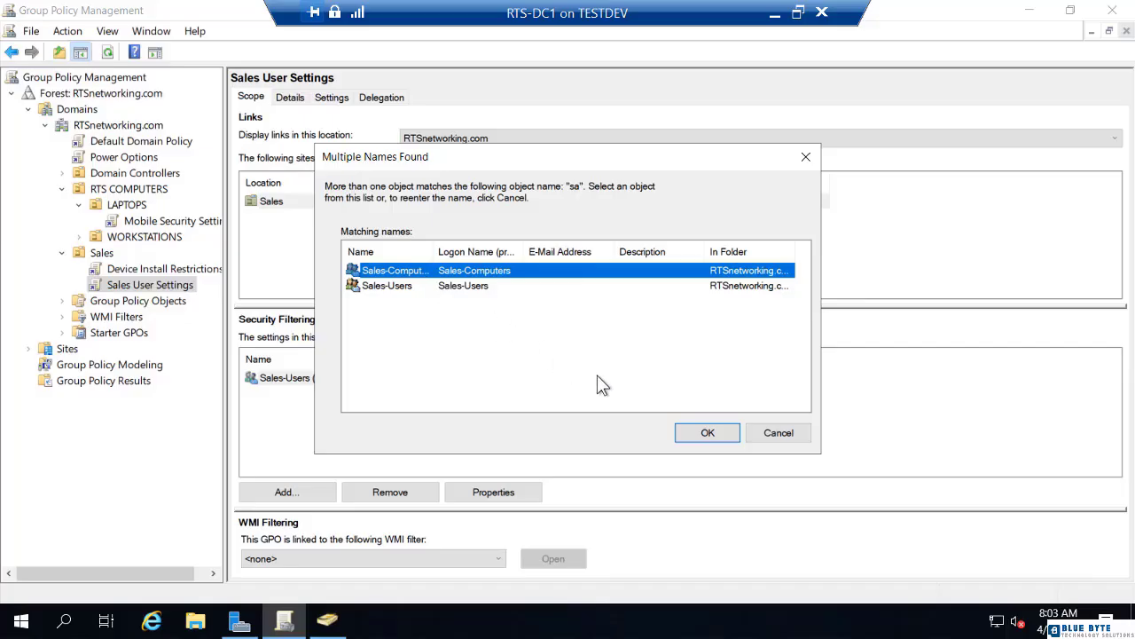
click(695, 433)
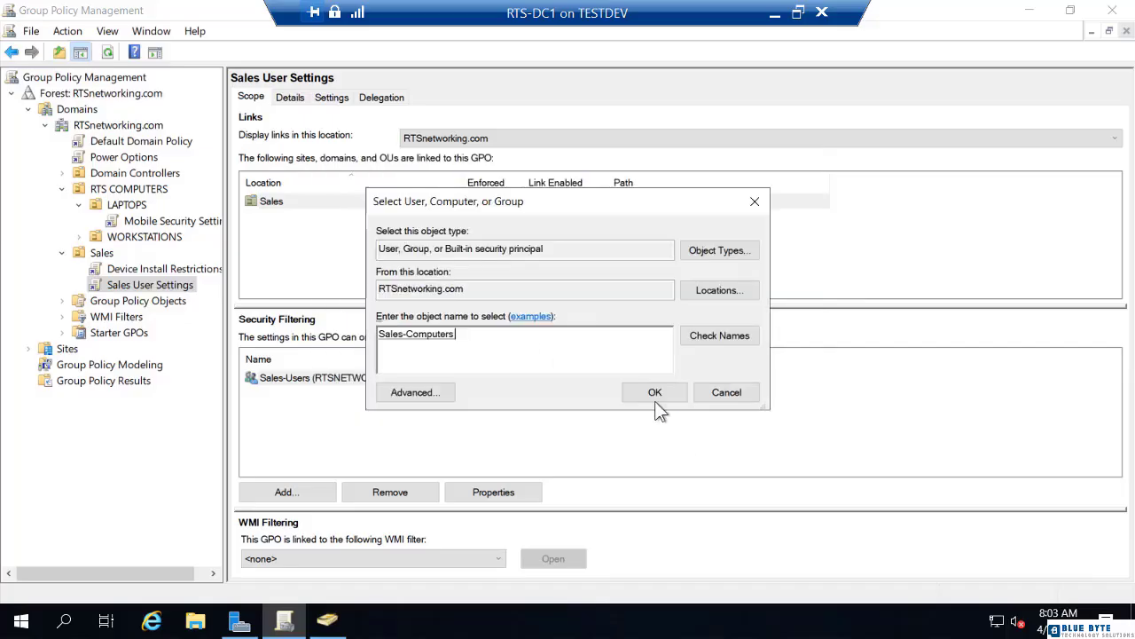
click(656, 393)
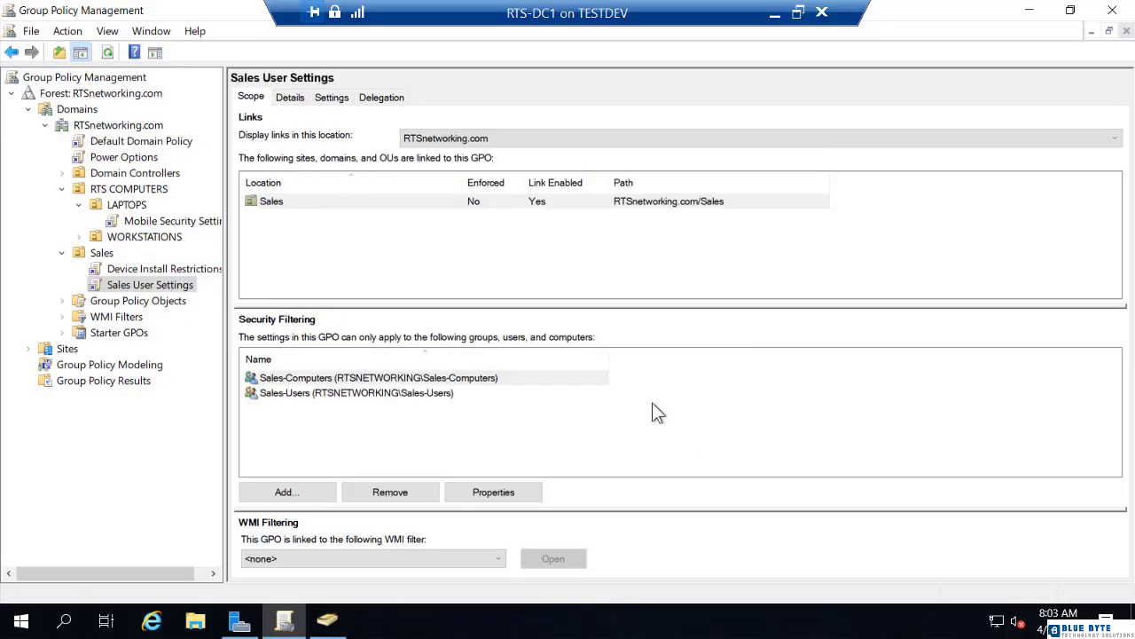